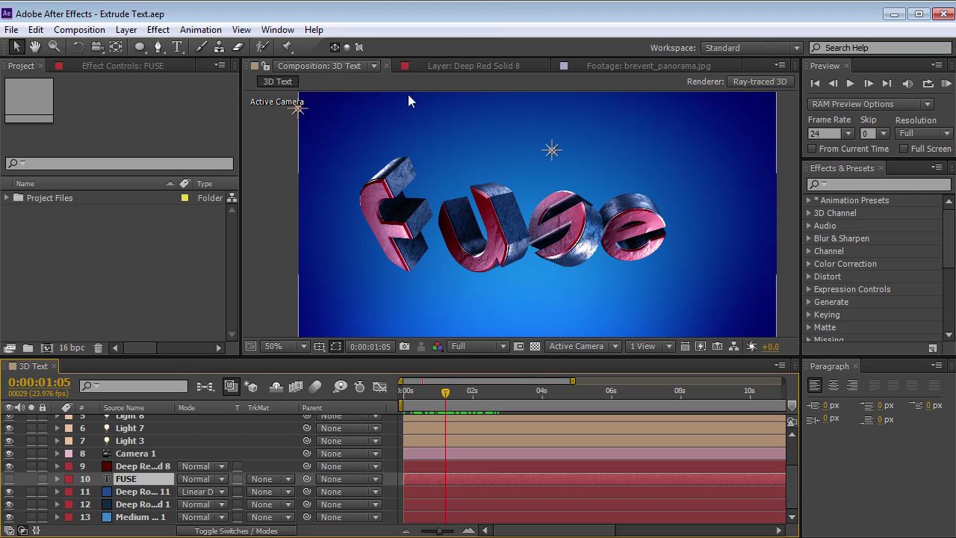
# Orbit the composition camera slightly around the 3D text and move the current time to 0:00:01:08
pyautogui.click(97, 47)
pyautogui.click(464, 247)
pyautogui.moveTo(464, 247)
pyautogui.mouseDown()
pyautogui.moveTo(460, 262)
pyautogui.moveTo(454, 246)
pyautogui.mouseUp()
pyautogui.moveTo(448, 395)
pyautogui.mouseDown()
pyautogui.moveTo(419, 400)
pyautogui.moveTo(479, 393)
pyautogui.moveTo(449, 395)
pyautogui.mouseUp()
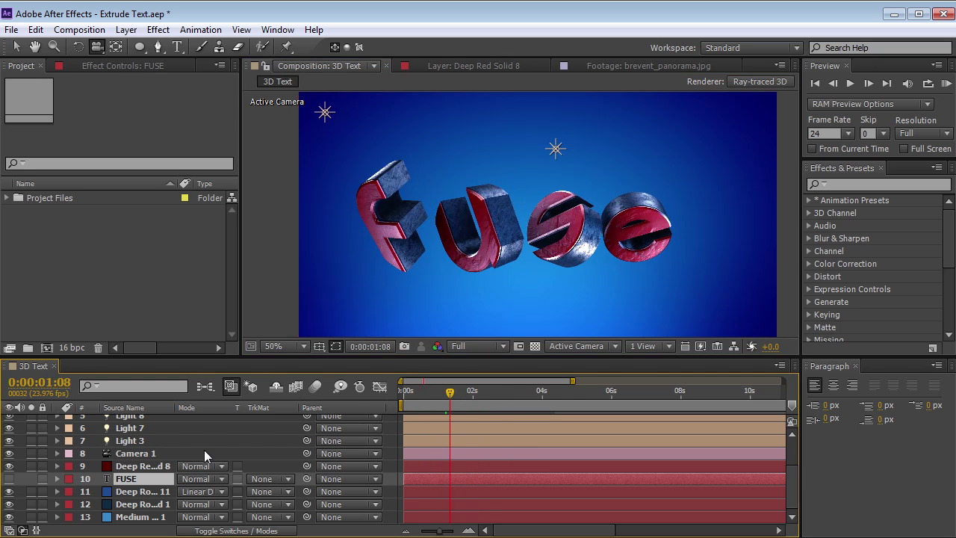
# Examine the Element effect's Group 1 particle look and multi-object rotation settings on the Deep Red Solid 8 layer
pyautogui.click(148, 466)
pyautogui.click(106, 70)
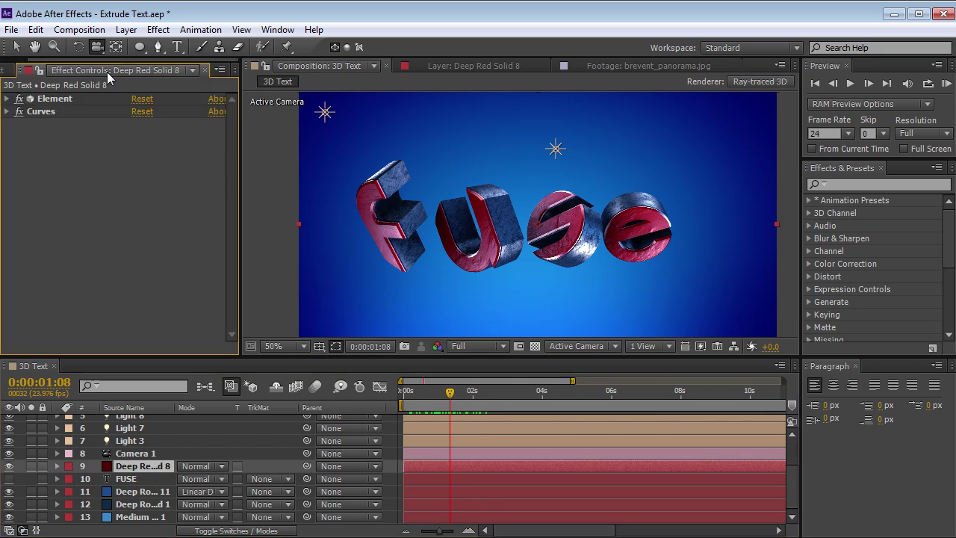
pyautogui.click(8, 99)
pyautogui.click(60, 103)
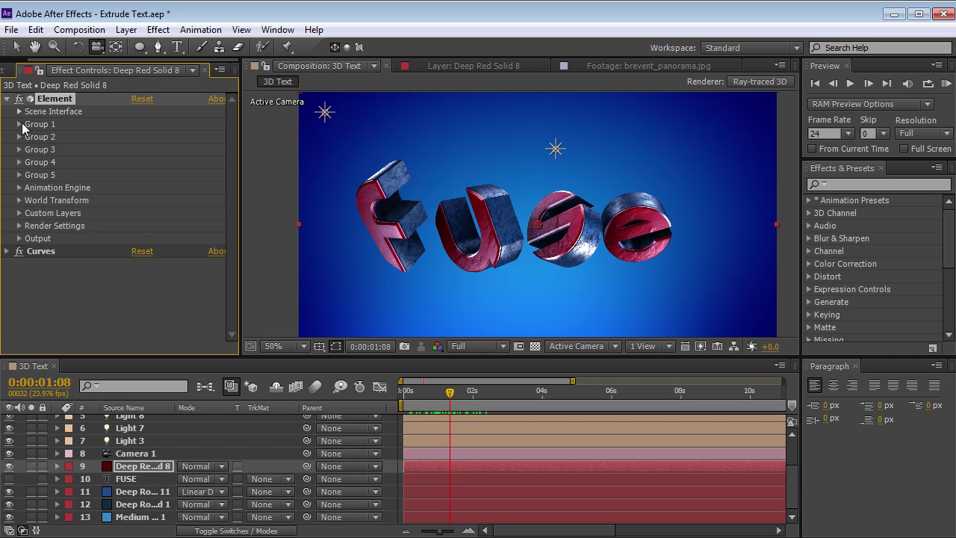
pyautogui.click(19, 124)
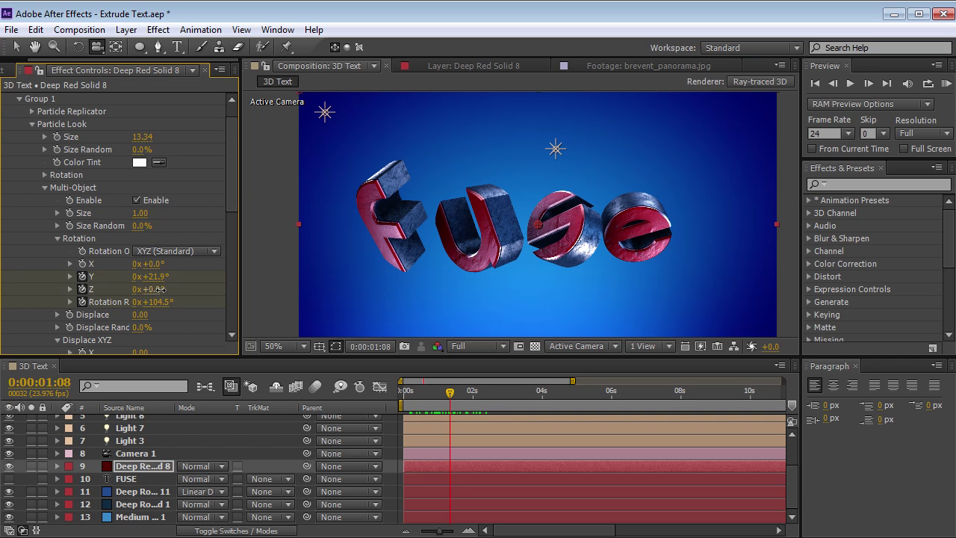
pyautogui.moveTo(153, 289); pyautogui.dragTo(190, 301)
pyautogui.moveTo(232, 178); pyautogui.dragTo(234, 169)
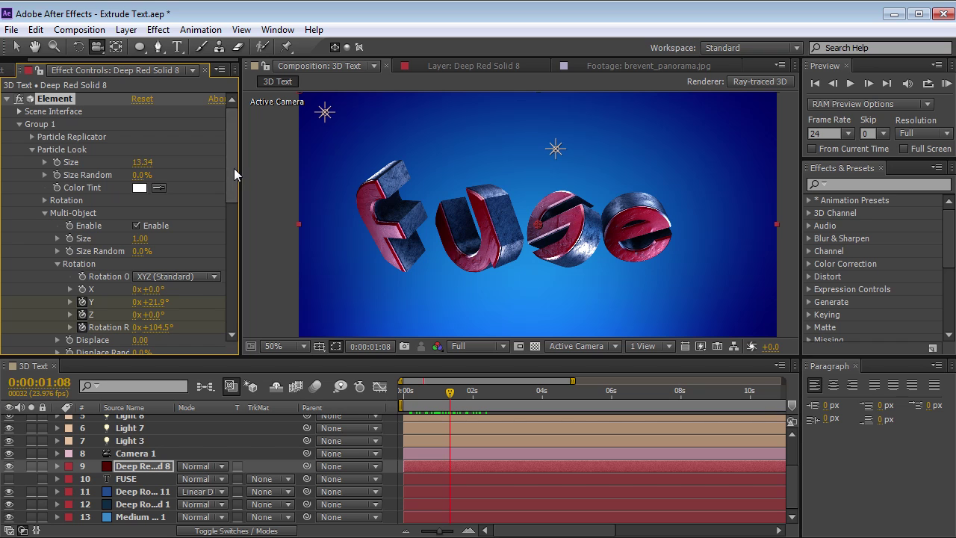
# Delete the existing FUSE text layer and the Deep Red Solid 8 layer
pyautogui.click(125, 478)
pyautogui.press('Delete')
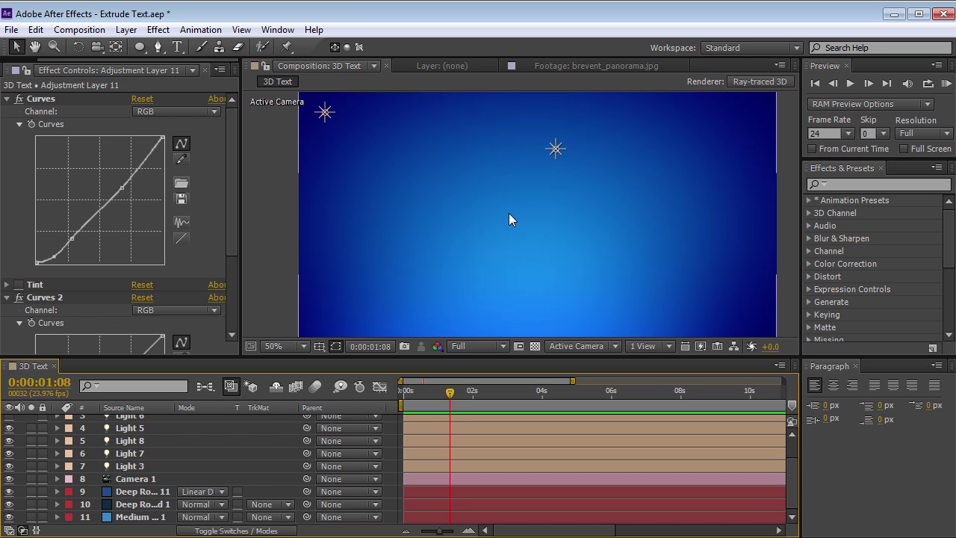
# Create a new royal blue solid layer and apply the Video Copilot Element effect to it
pyautogui.click(126, 30)
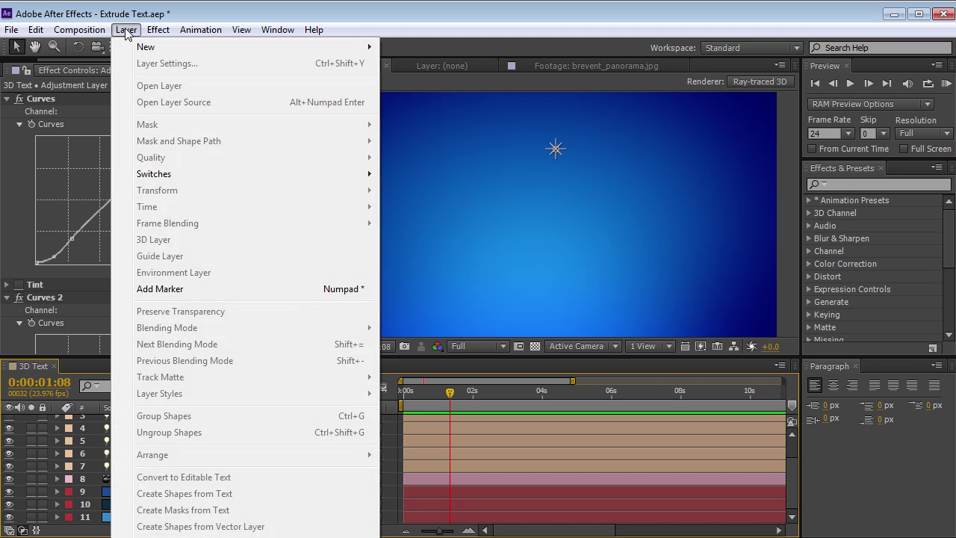
pyautogui.moveTo(139, 49)
pyautogui.click(415, 66)
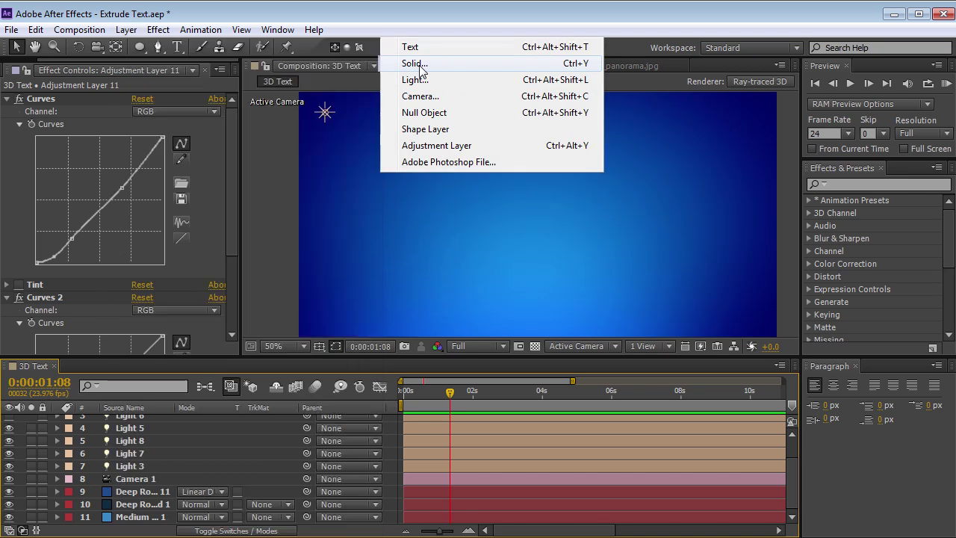
pyautogui.click(345, 427)
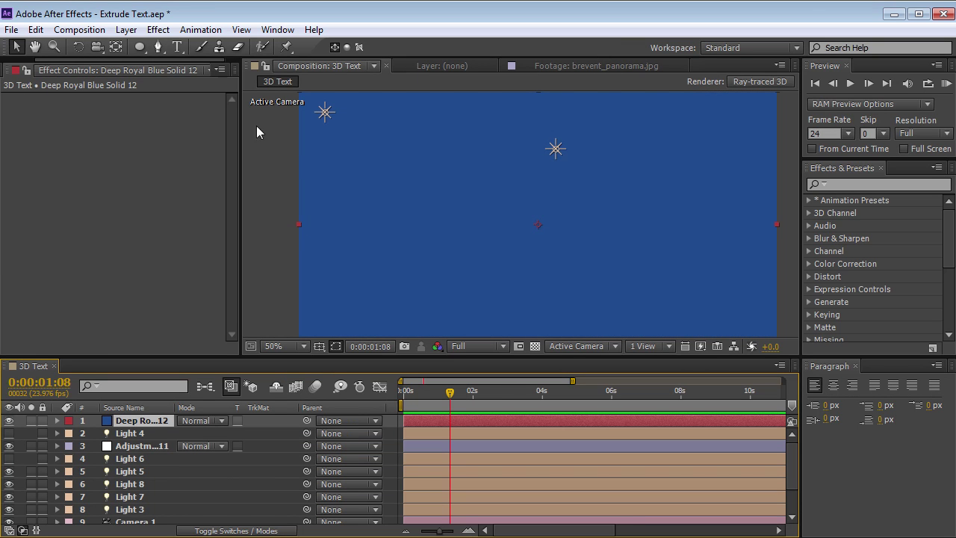
pyautogui.click(157, 30)
pyautogui.moveTo(221, 437)
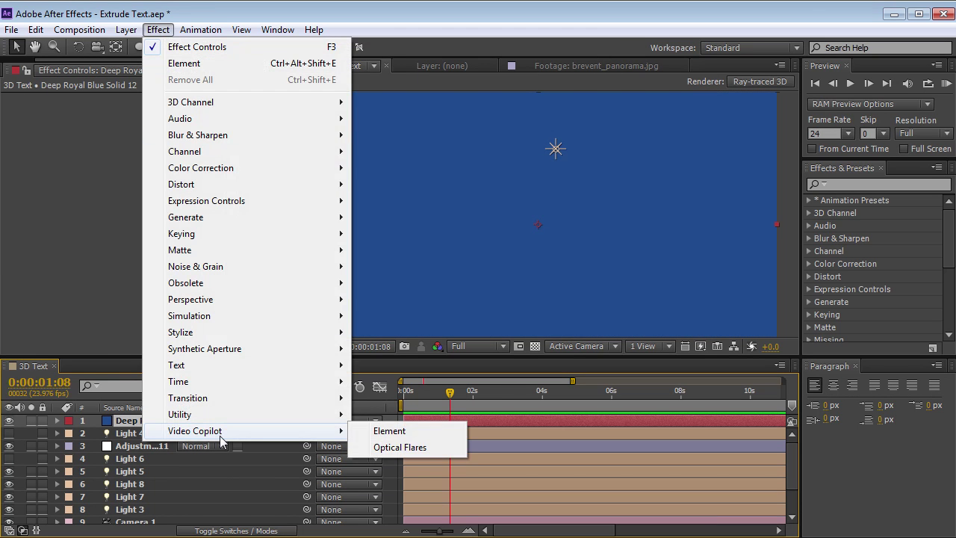
pyautogui.click(387, 433)
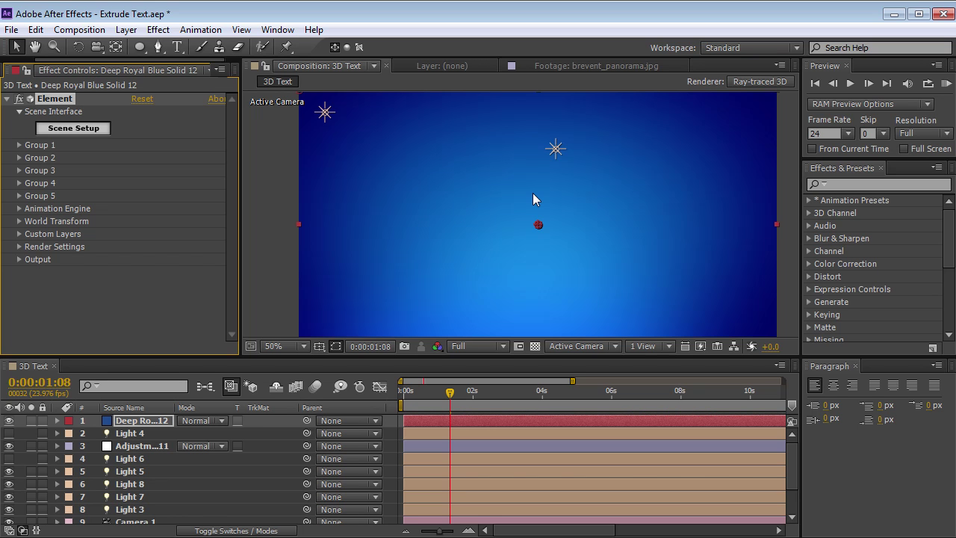
# Add a text layer reading "fuse" near the centre of the composition
pyautogui.click(178, 47)
pyautogui.click(447, 218)
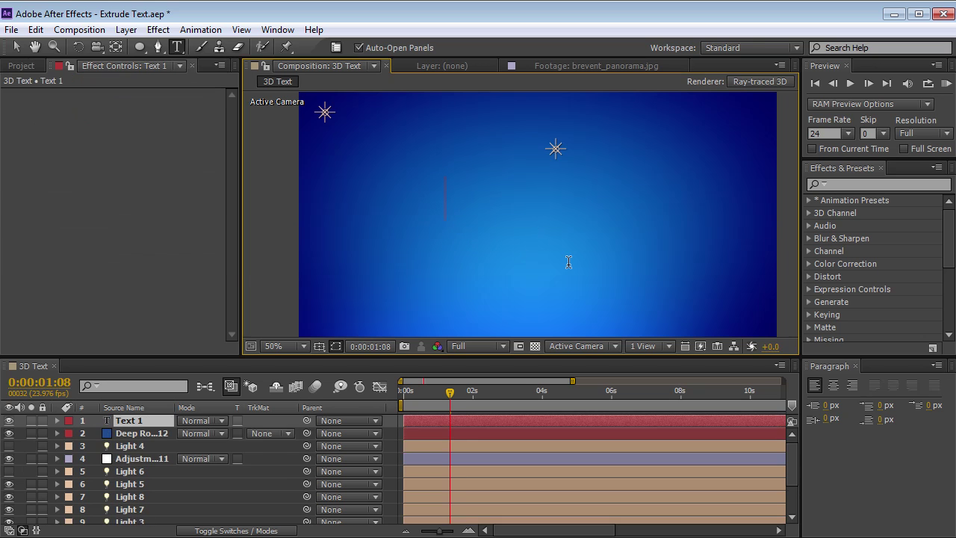
pyautogui.write('fuse')
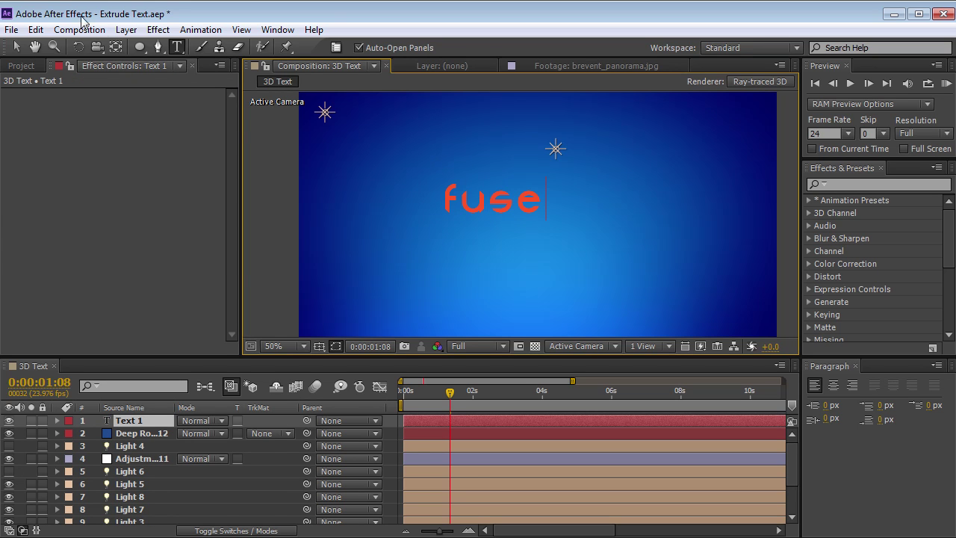
pyautogui.click(15, 46)
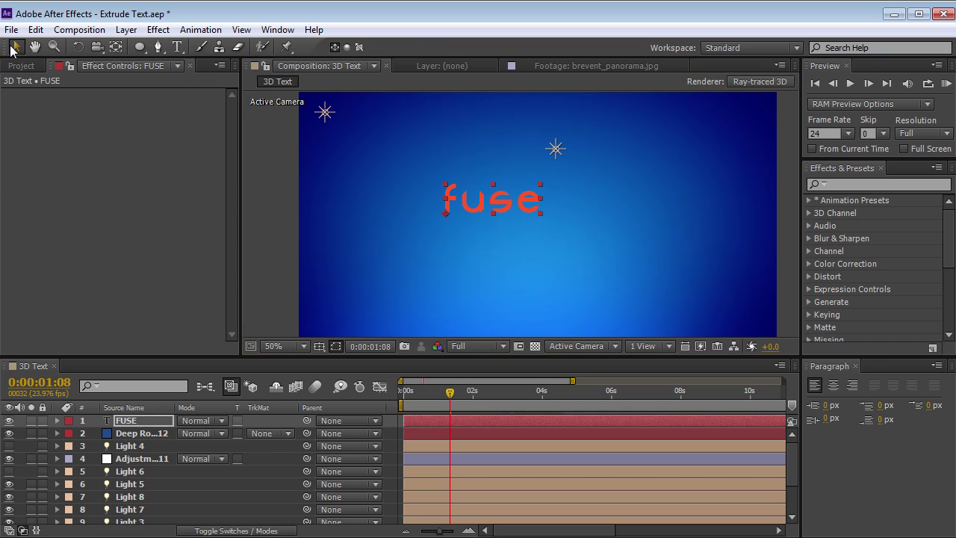
# Assign the FUSE text layer as Path Layer 1 in the Element effect's custom text and masks on the blue solid
pyautogui.click(142, 434)
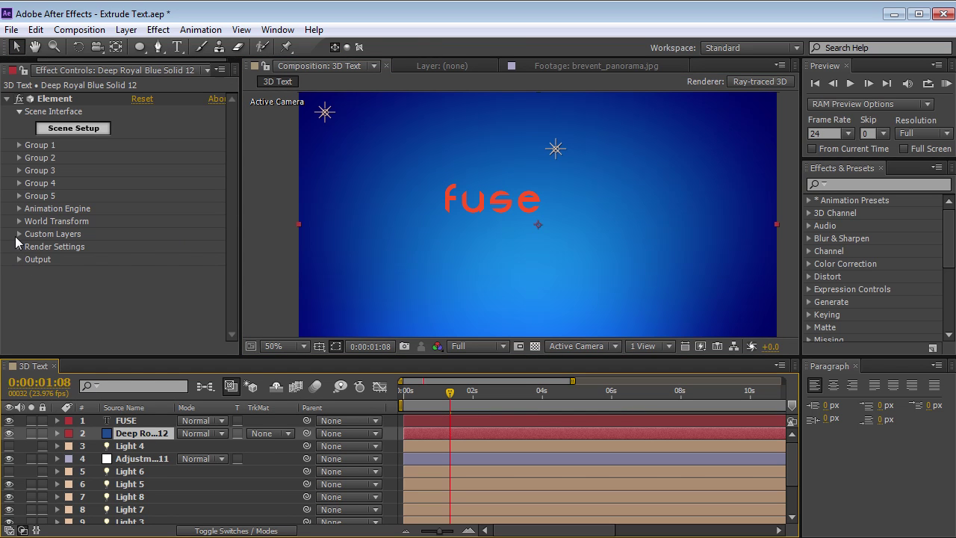
pyautogui.click(19, 234)
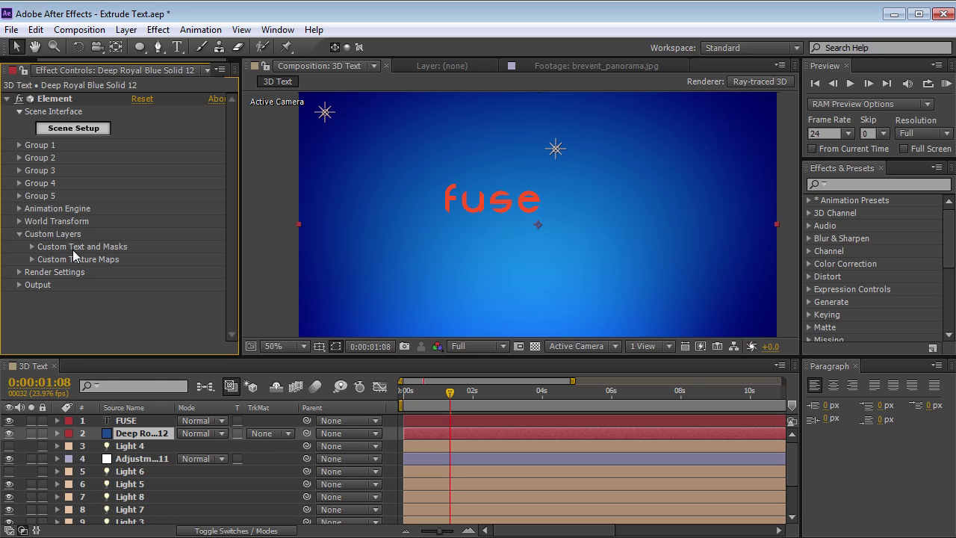
pyautogui.click(32, 247)
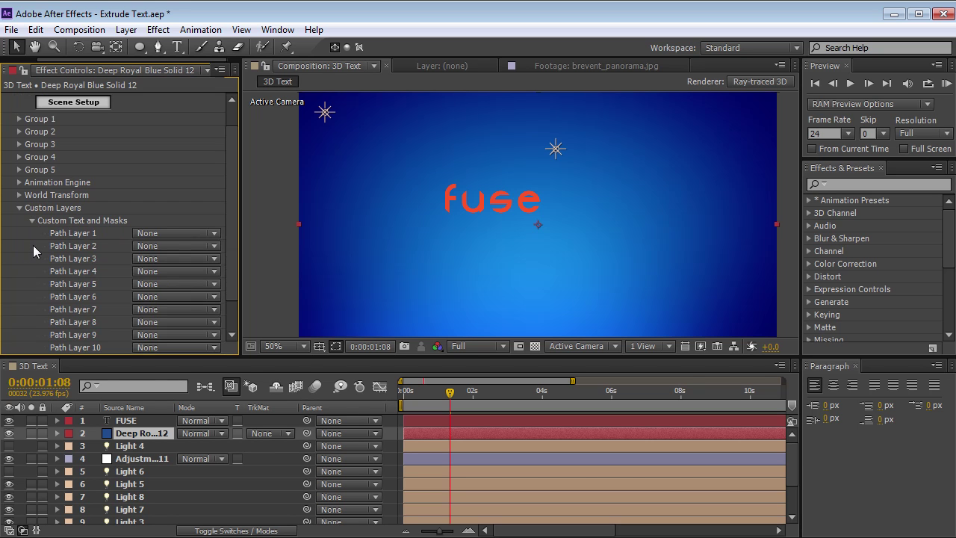
pyautogui.click(170, 234)
pyautogui.click(182, 273)
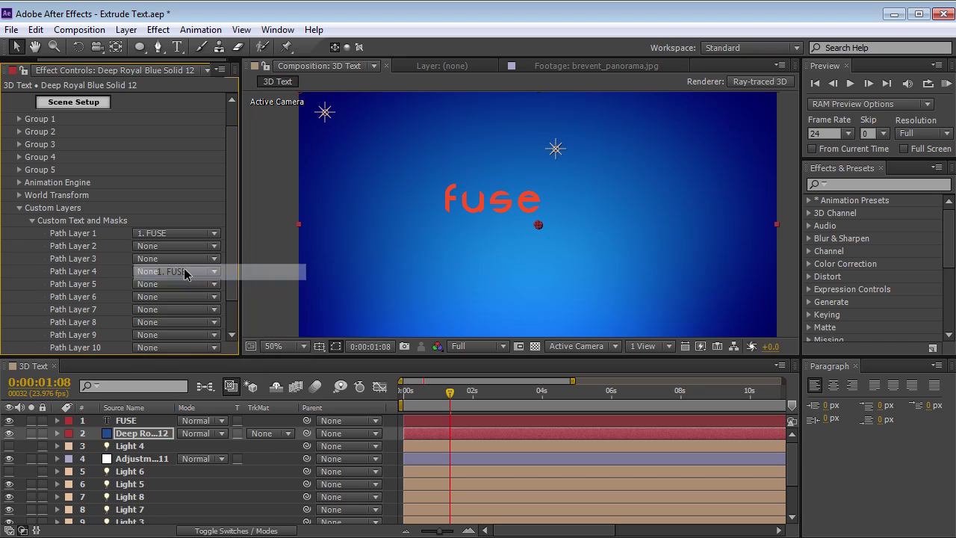
pyautogui.click(31, 221)
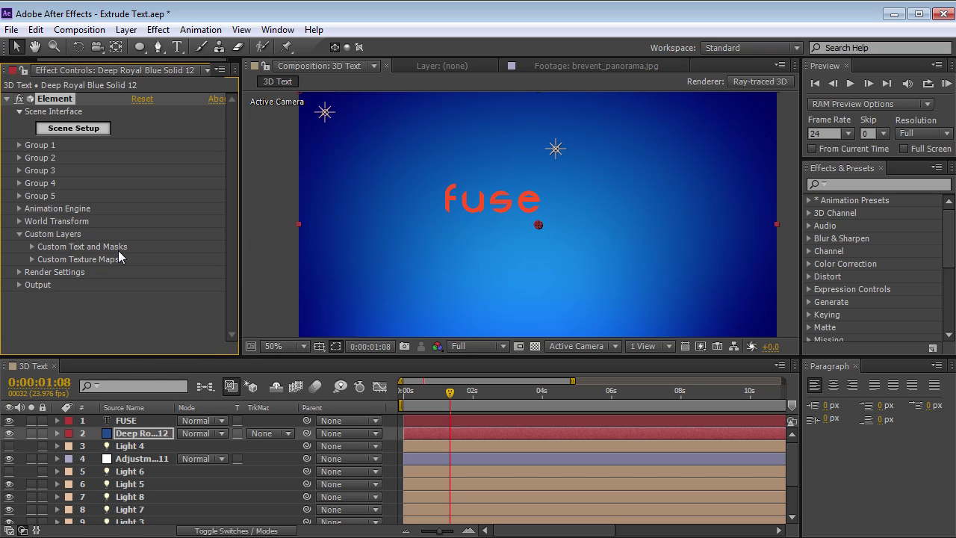
# Hide the flat FUSE text layer and extrude its path into a 3D model in Element's Scene Setup
pyautogui.click(9, 420)
pyautogui.click(127, 434)
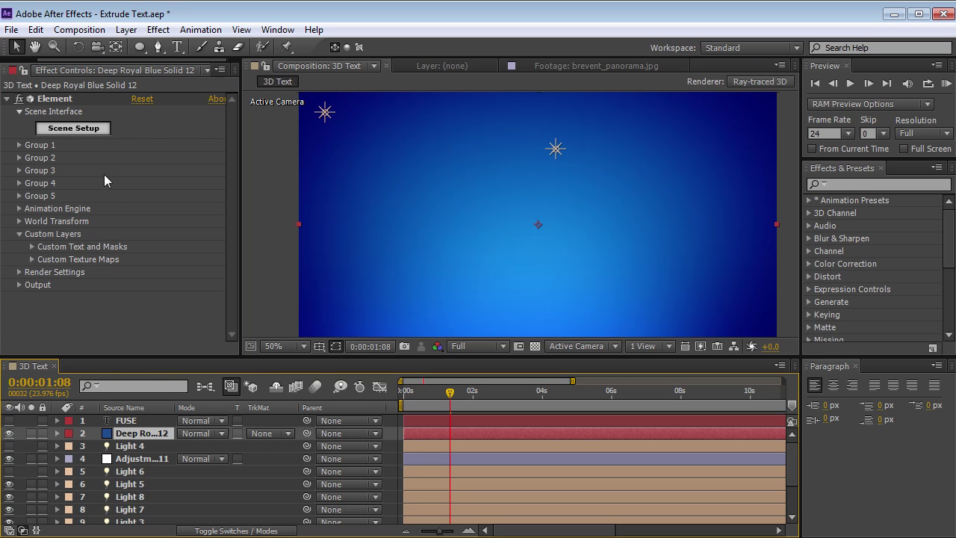
pyautogui.click(69, 131)
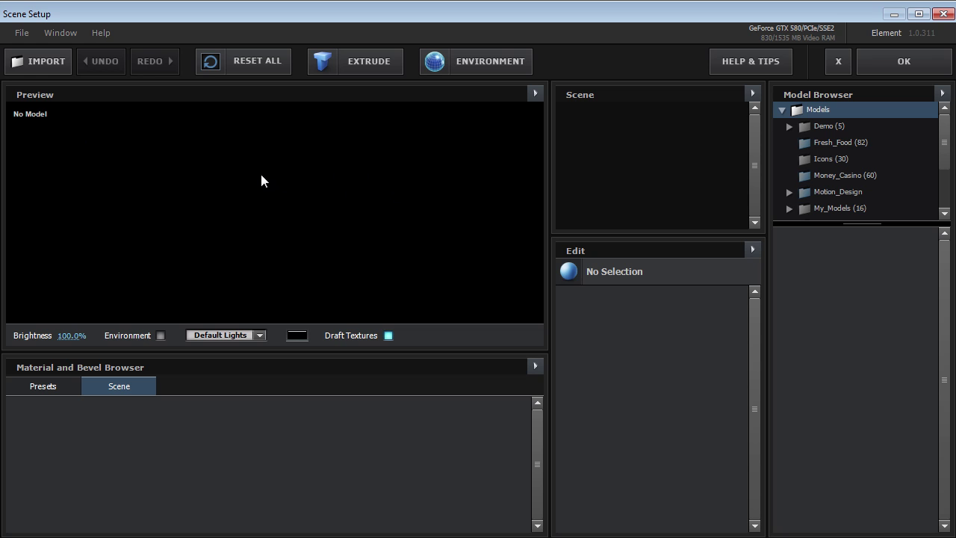
pyautogui.click(349, 61)
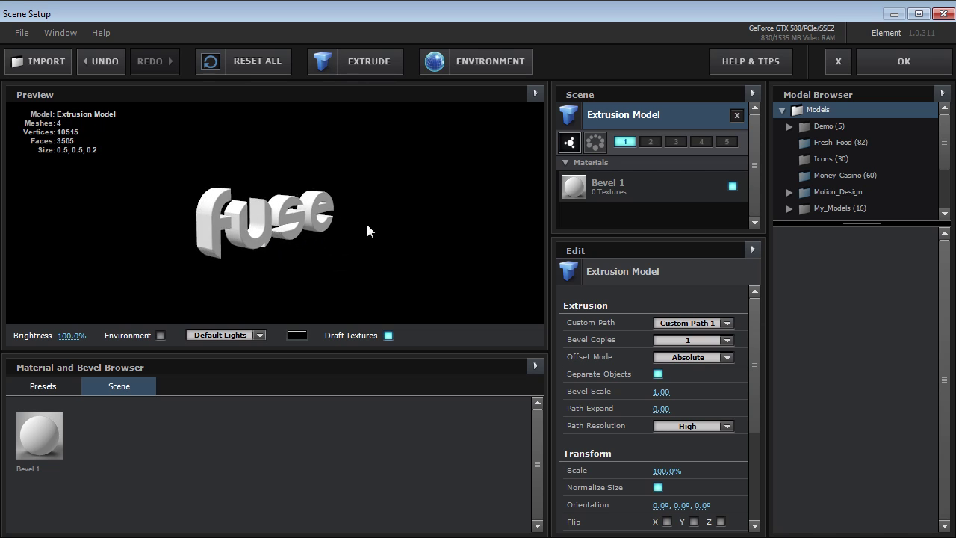
# Apply the Soft material preset to the extruded text and inspect it from another angle
pyautogui.click(42, 386)
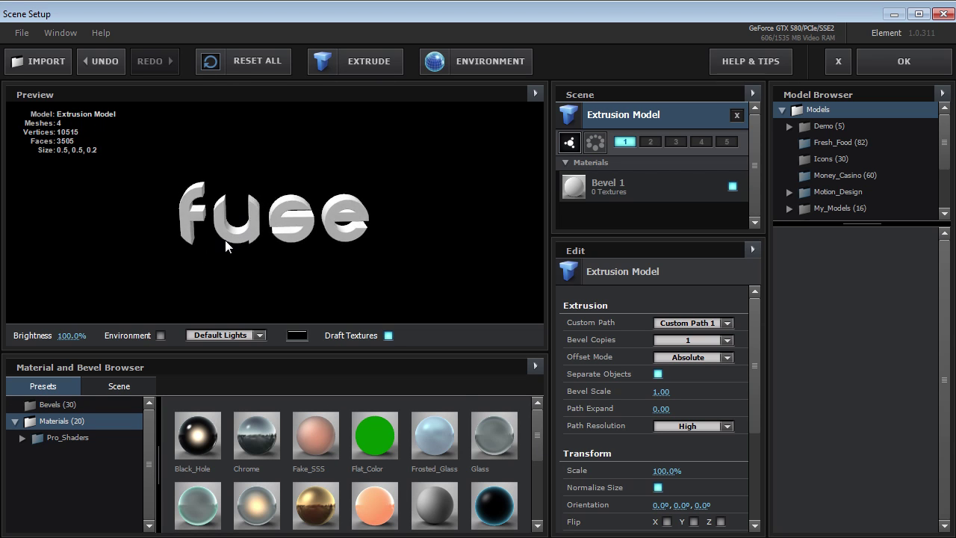
pyautogui.moveTo(537, 423); pyautogui.dragTo(535, 478)
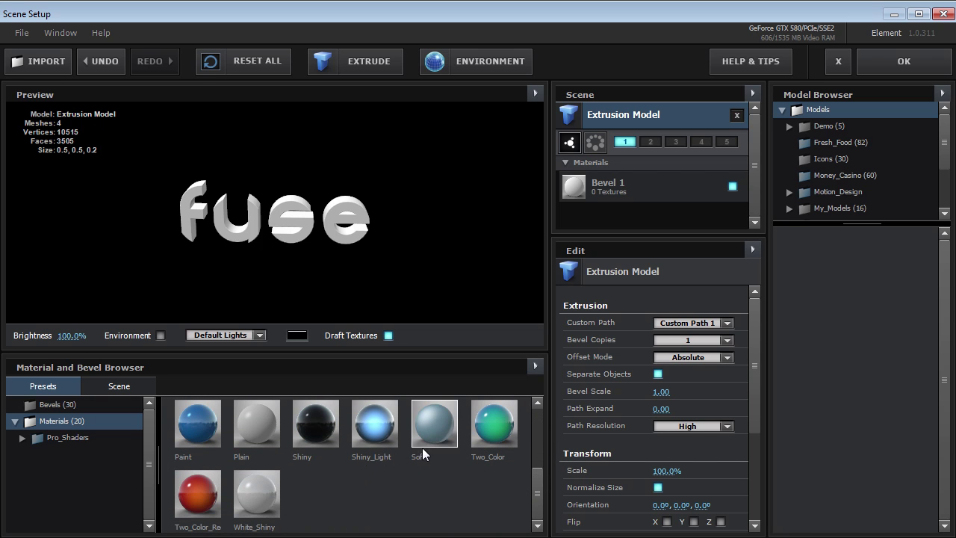
pyautogui.moveTo(422, 448)
pyautogui.mouseDown()
pyautogui.moveTo(312, 241)
pyautogui.moveTo(242, 238)
pyautogui.mouseUp()
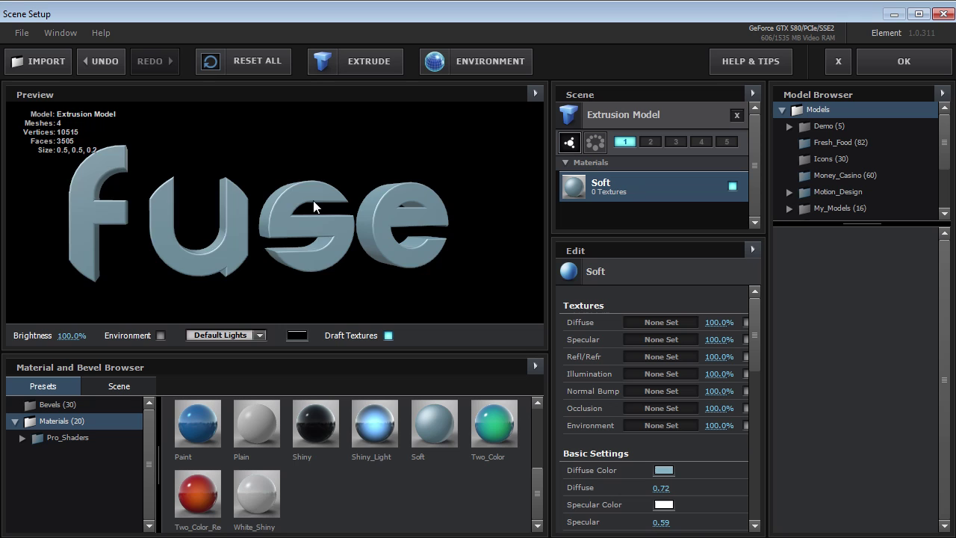
pyautogui.moveTo(313, 200); pyautogui.dragTo(290, 225)
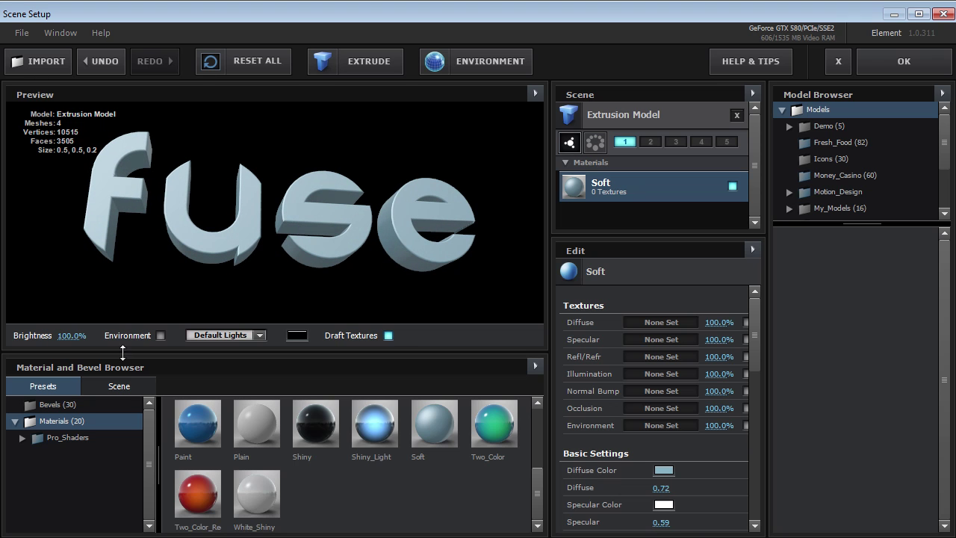
# Try the metal_rough preset from the Pro_Shaders Metal folder on the text, and replace it with metal_grunge_painted_09
pyautogui.doubleClick(77, 436)
pyautogui.moveTo(148, 428); pyautogui.dragTo(143, 466)
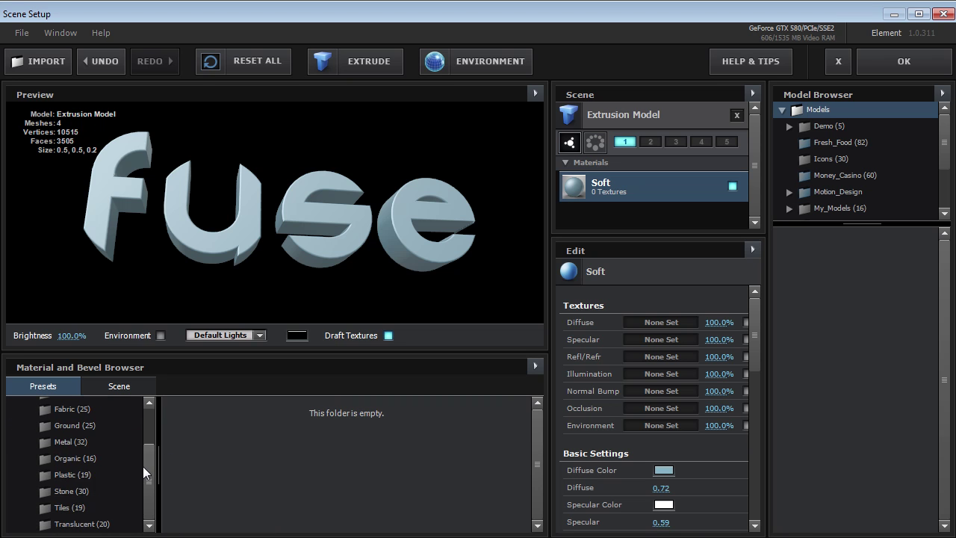
pyautogui.click(75, 441)
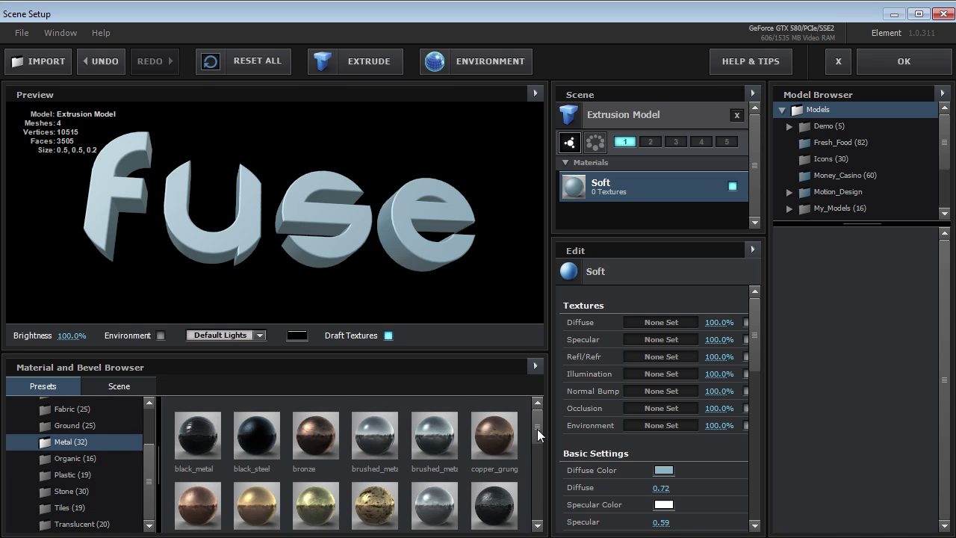
pyautogui.moveTo(537, 429); pyautogui.dragTo(529, 484)
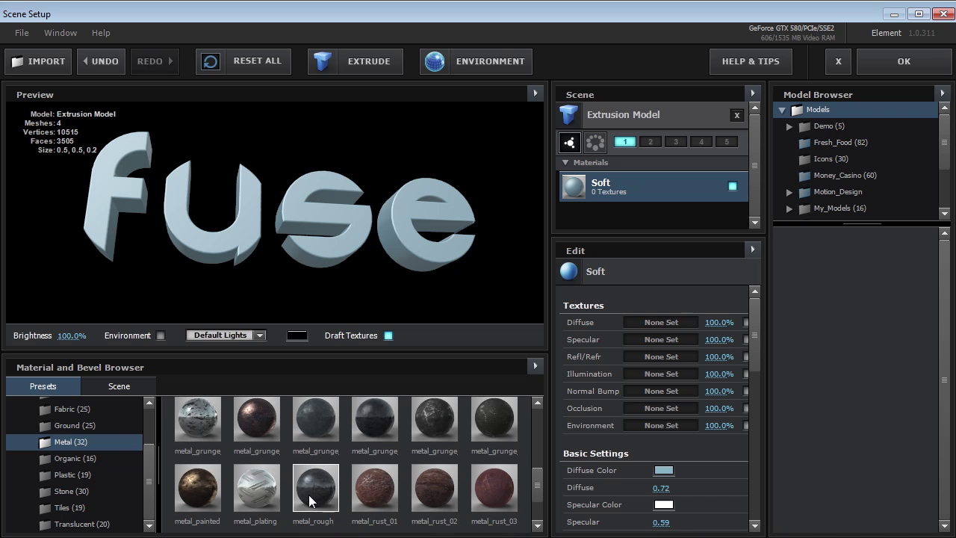
pyautogui.moveTo(309, 495); pyautogui.dragTo(266, 222)
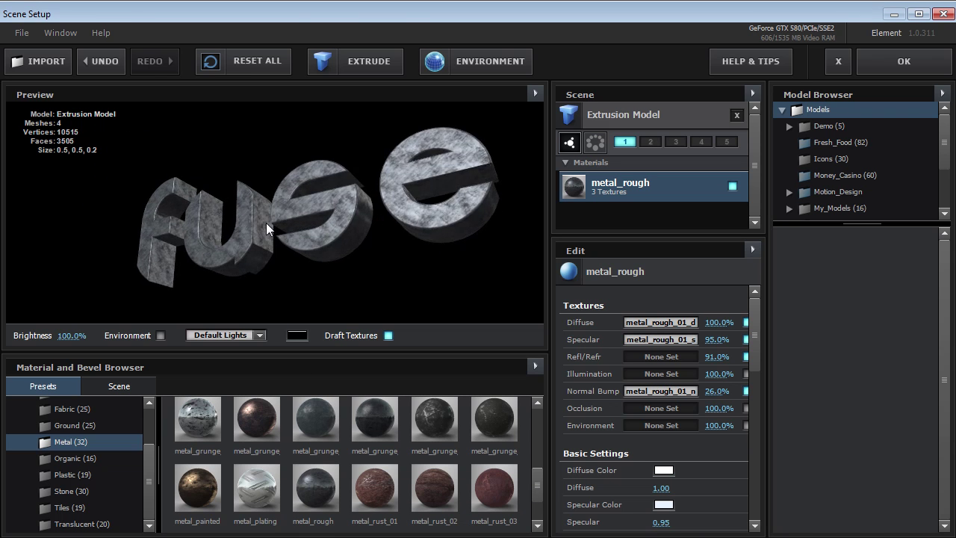
pyautogui.moveTo(374, 418); pyautogui.dragTo(306, 241)
# Enable Show AO in the preview and inspect the shading on the extruded text from different angles
pyautogui.click(535, 93)
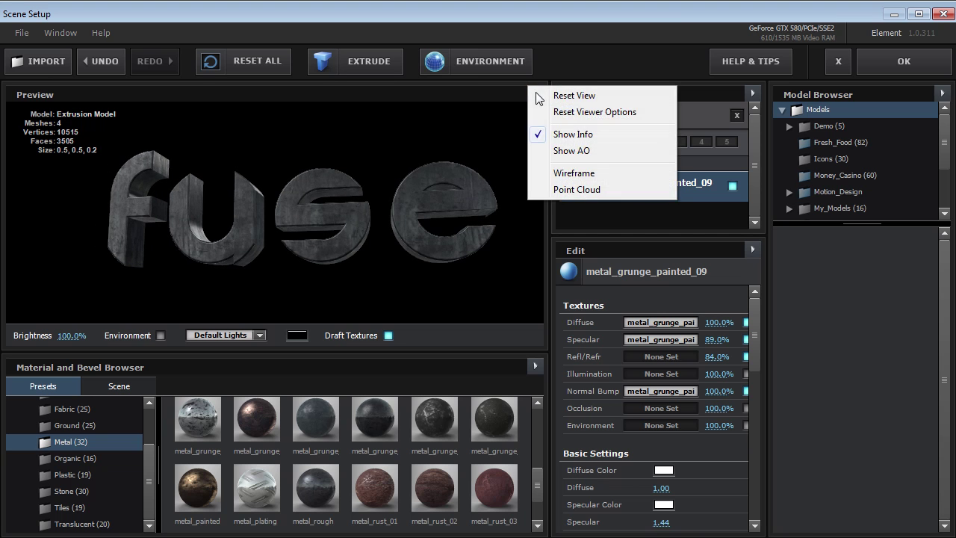
pyautogui.click(556, 152)
pyautogui.moveTo(426, 207); pyautogui.dragTo(229, 152)
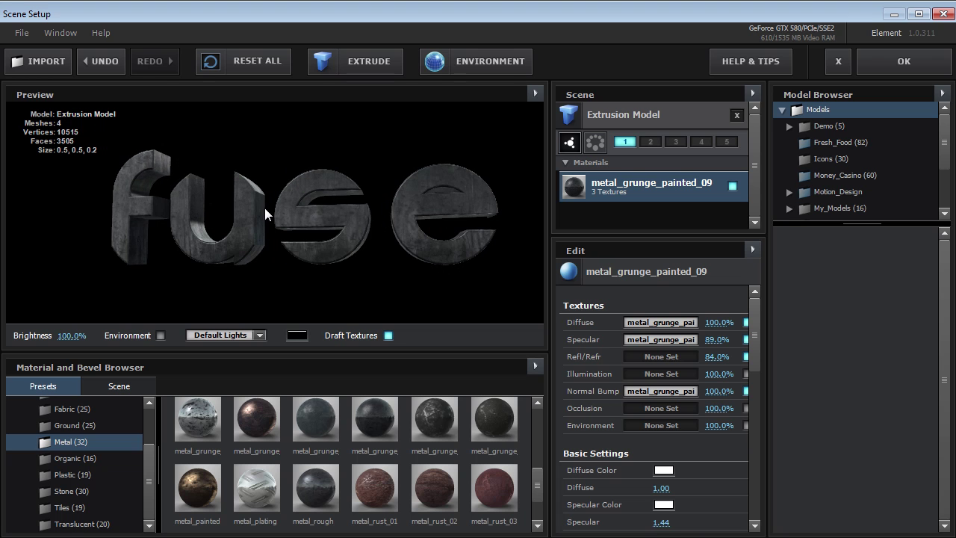
pyautogui.moveTo(265, 207); pyautogui.dragTo(312, 262)
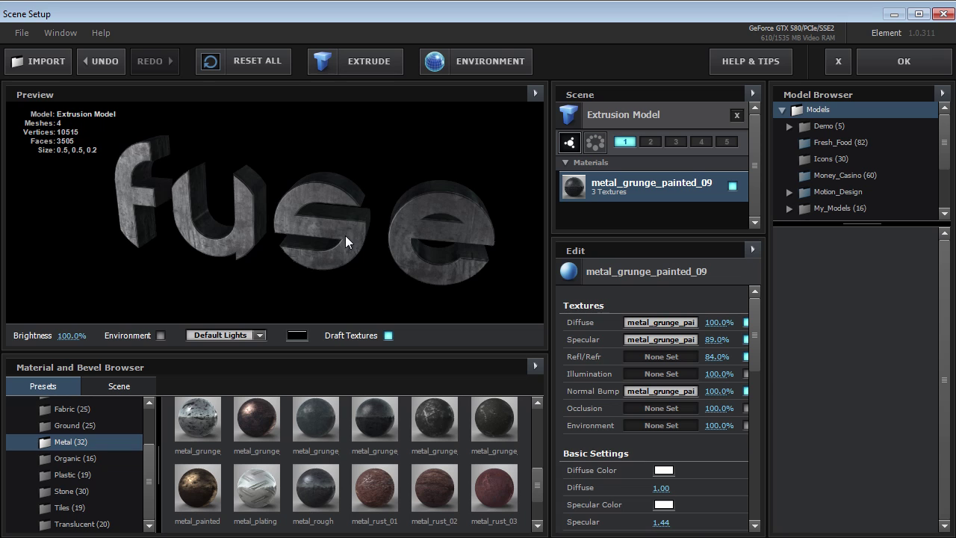
# Select the extrusion model and keep Custom Path 1 as its custom path
pyautogui.click(630, 114)
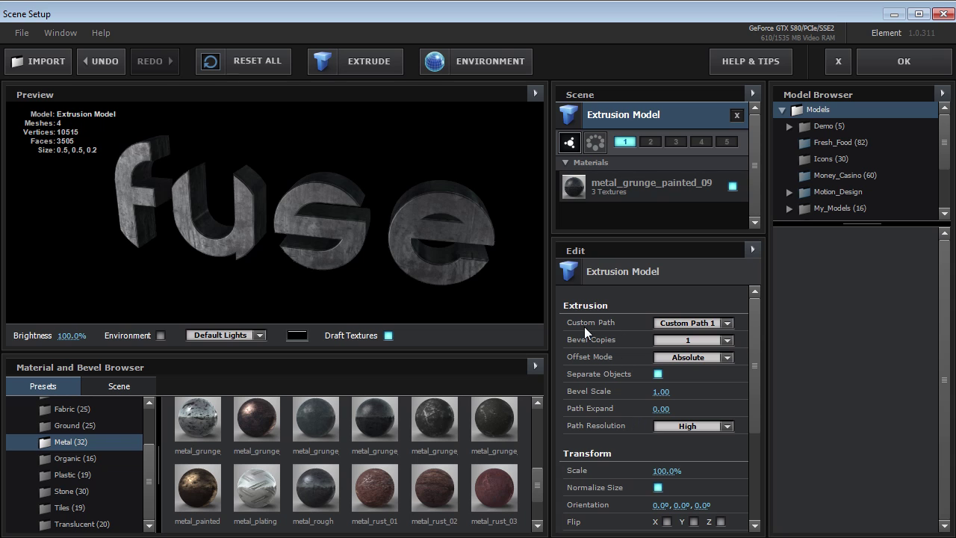
pyautogui.click(685, 323)
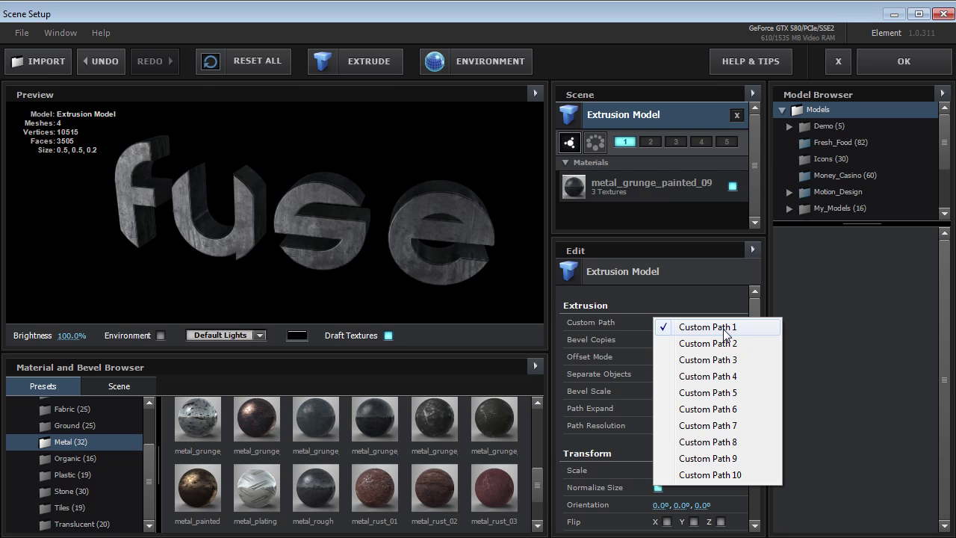
pyautogui.click(723, 328)
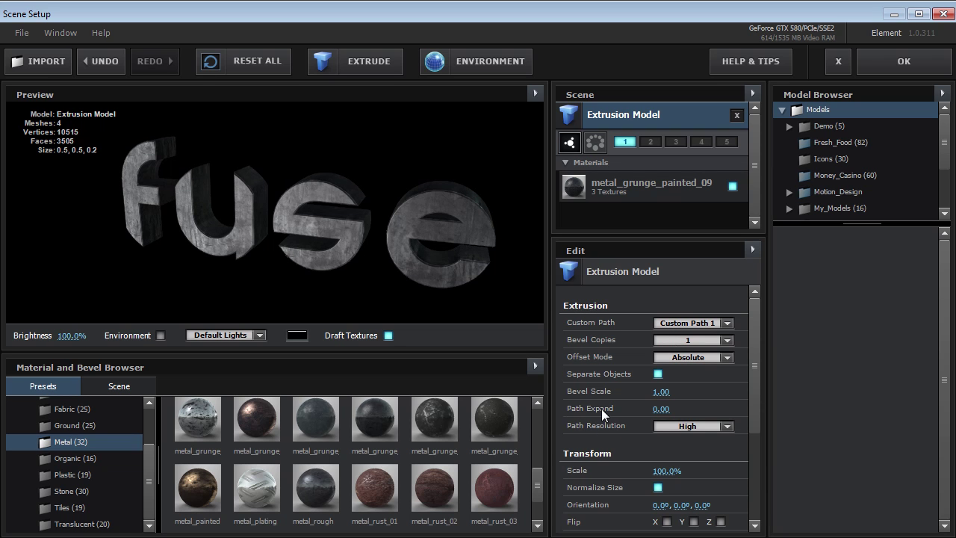
# Try a different Path Expand amount on the extruded text and return it to 0
pyautogui.moveTo(657, 409); pyautogui.dragTo(620, 415)
pyautogui.click(664, 411)
pyautogui.write('0')
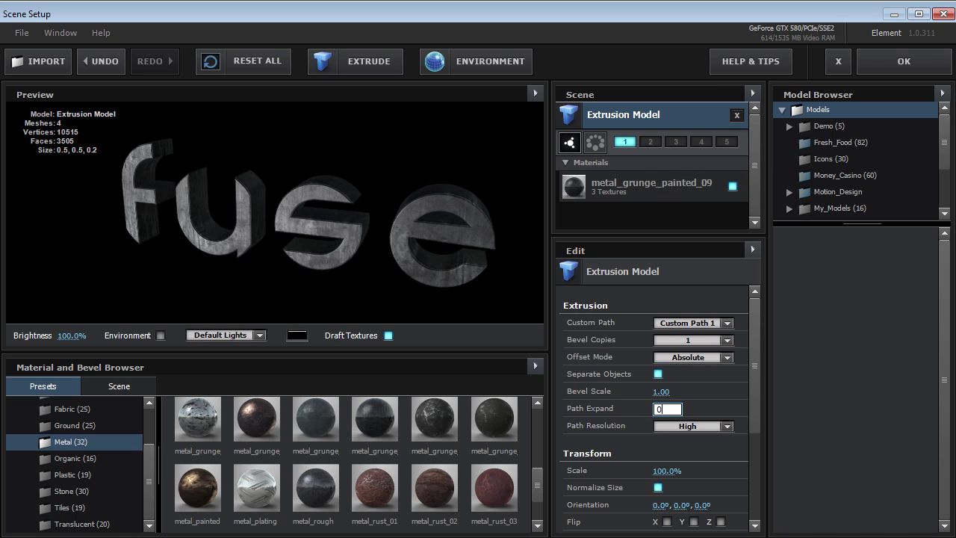
pyautogui.press('Return')
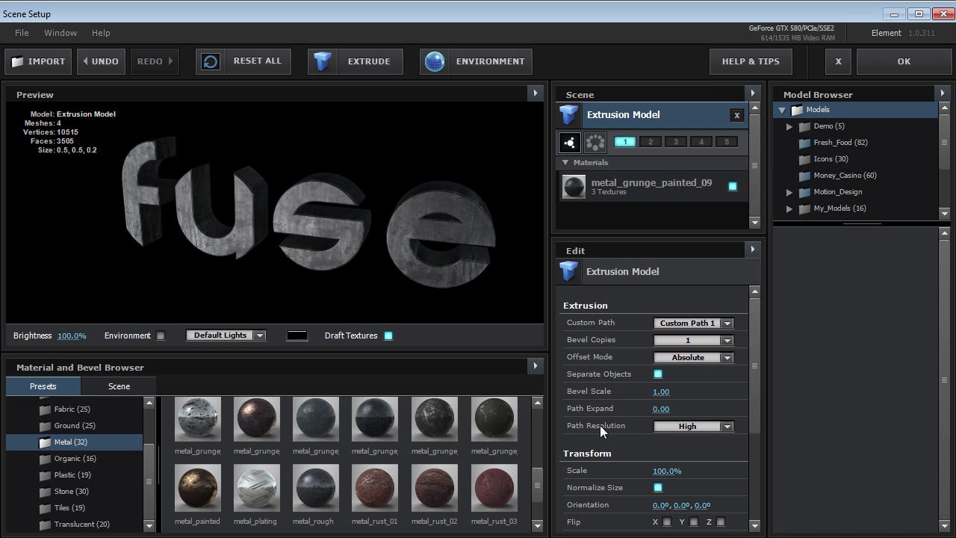
# Display the extruded text as a wireframe in the preview and view its mesh up close
pyautogui.click(535, 93)
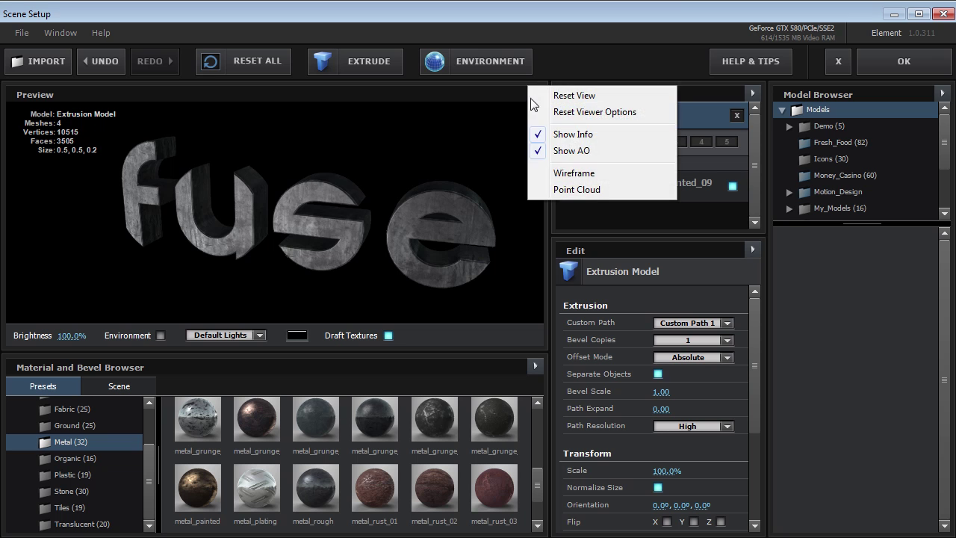
pyautogui.click(565, 172)
pyautogui.scroll(5, 389, 230)
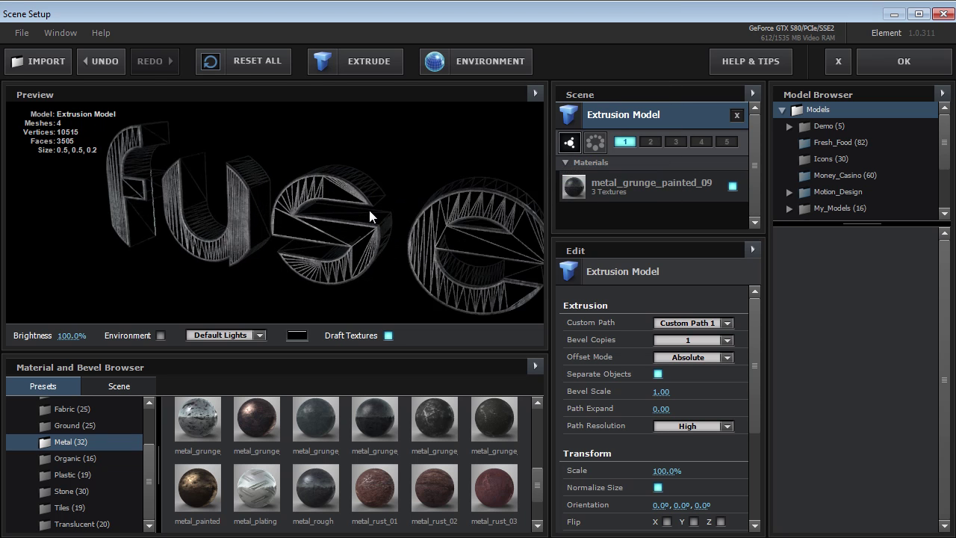
# Compare the Normal, Low and Ultra path resolutions on the wireframe text, and set Path Resolution back to High
pyautogui.click(688, 426)
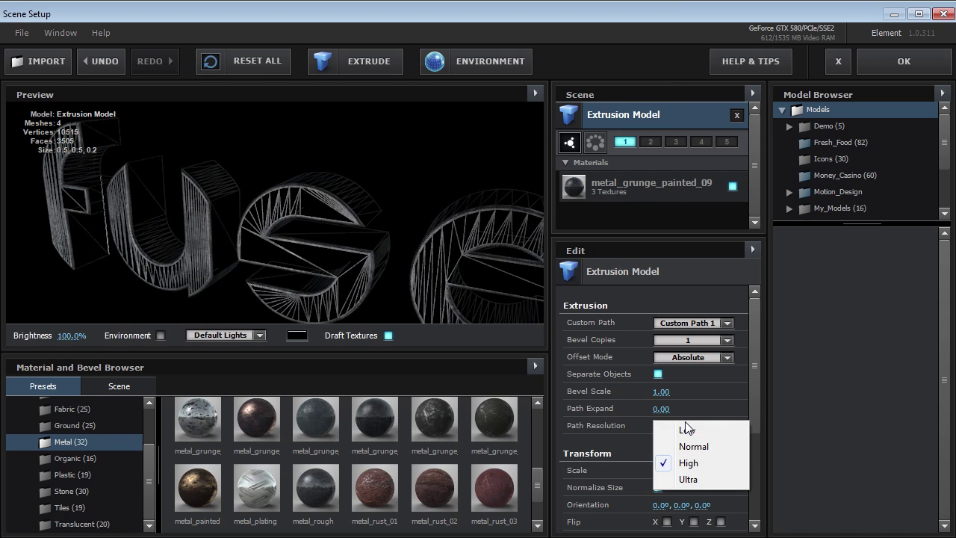
pyautogui.click(685, 446)
pyautogui.click(687, 426)
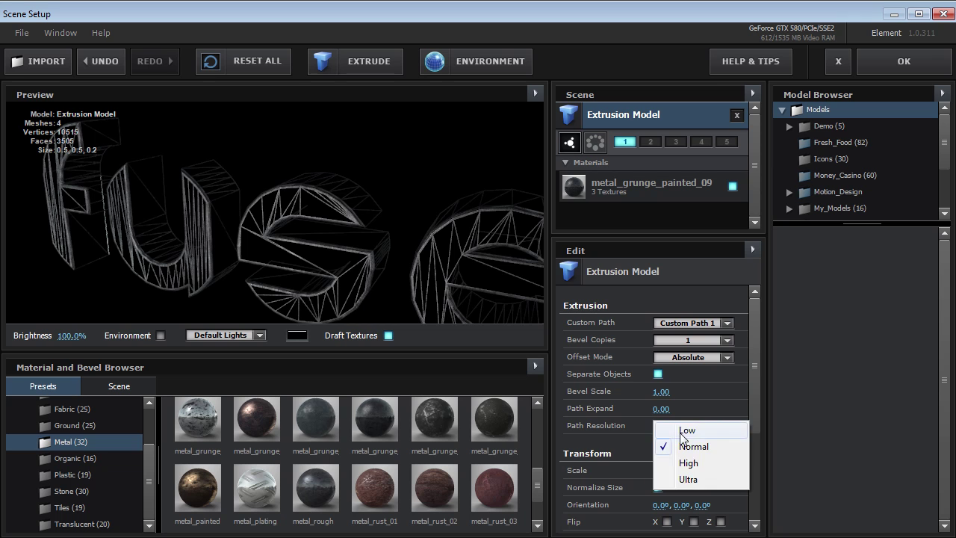
pyautogui.click(688, 431)
pyautogui.click(691, 426)
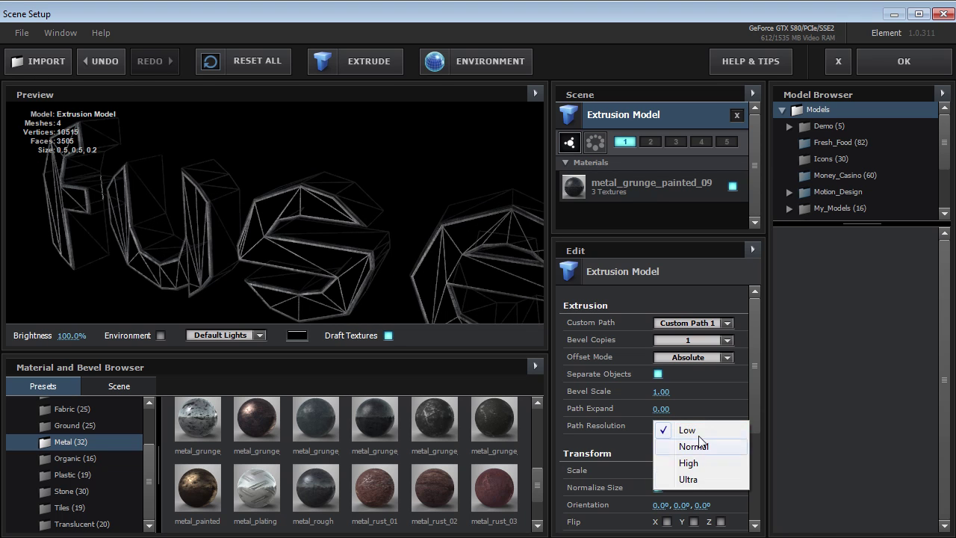
pyautogui.click(688, 479)
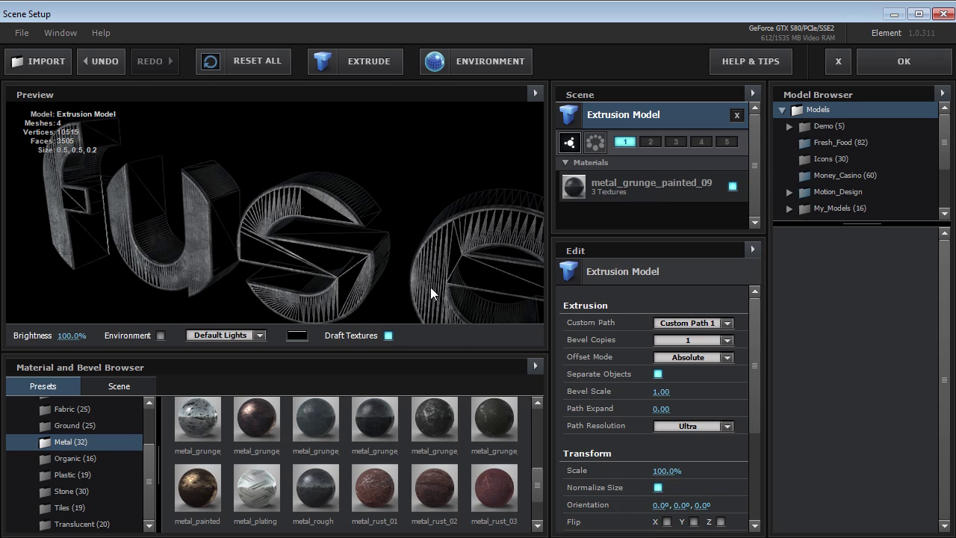
pyautogui.moveTo(298, 234); pyautogui.dragTo(334, 230)
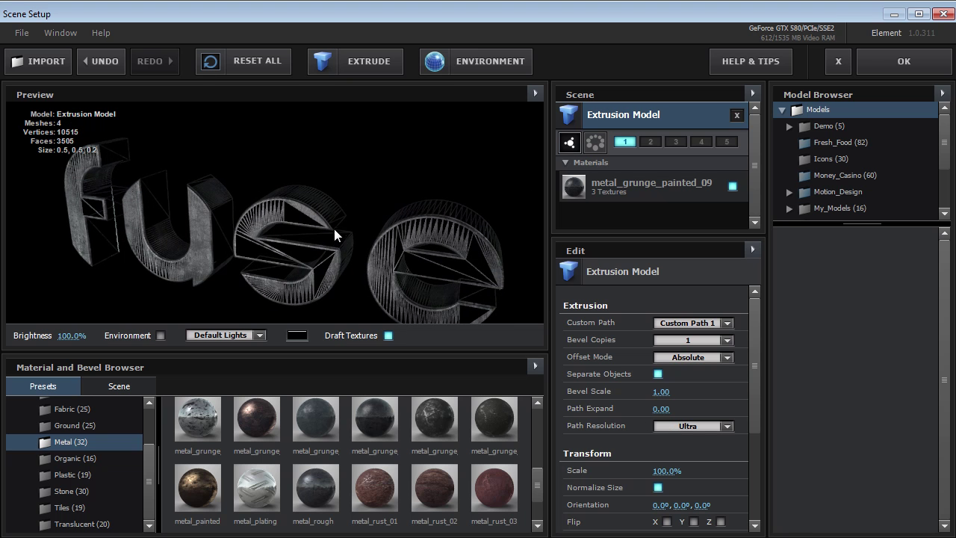
pyautogui.click(690, 426)
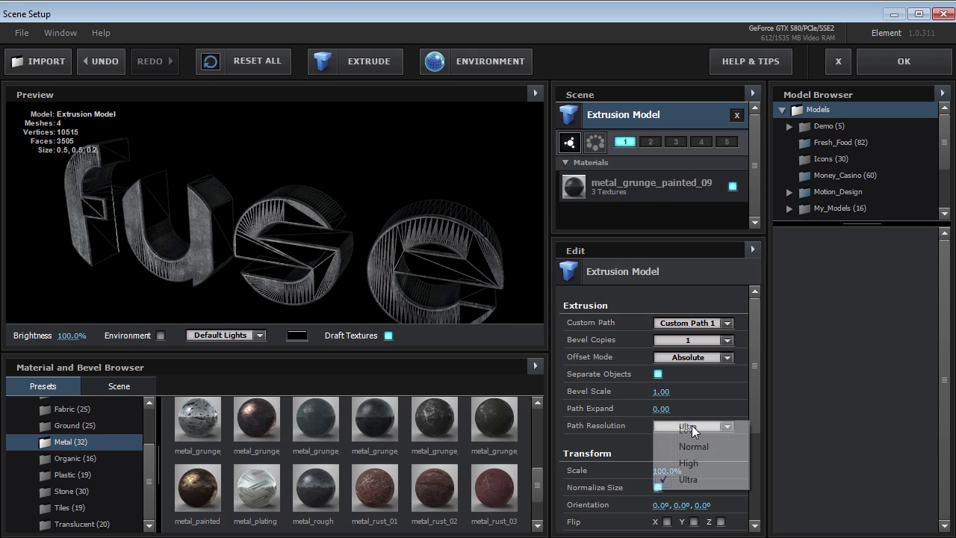
pyautogui.click(689, 463)
# Turn off the wireframe display and raise the preview brightness to 172%
pyautogui.moveTo(305, 232); pyautogui.dragTo(284, 213)
pyautogui.click(536, 93)
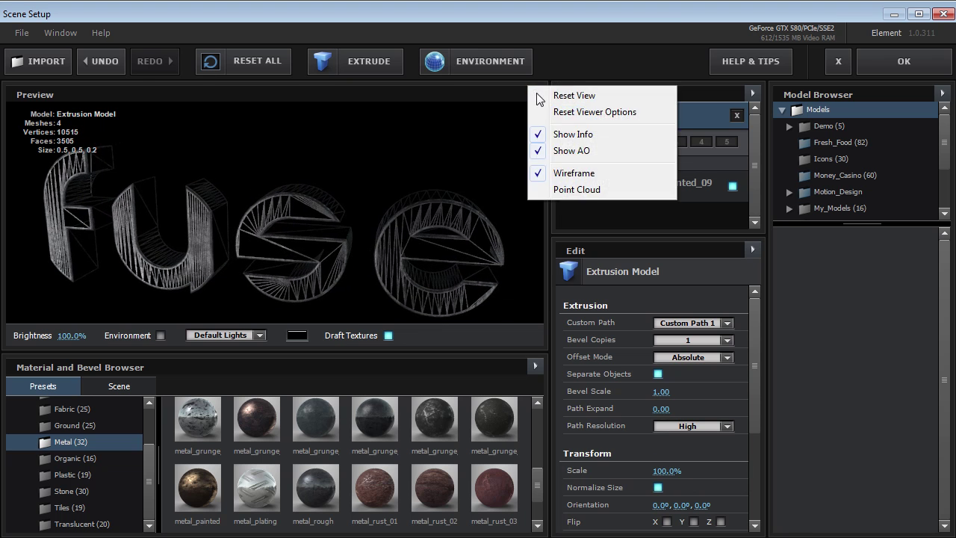
pyautogui.click(565, 173)
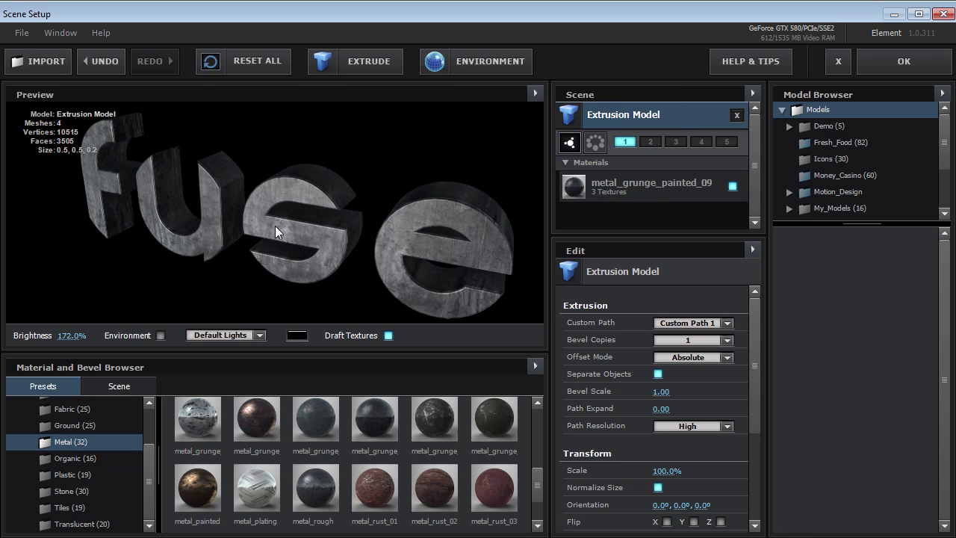
pyautogui.moveTo(281, 253); pyautogui.dragTo(304, 243)
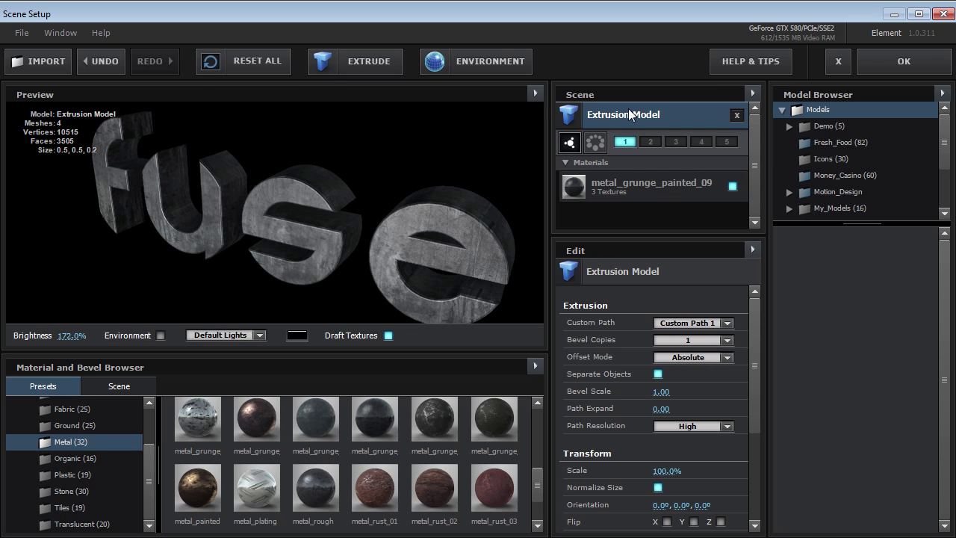
# Select the metal_grunge_painted_09 material and set its Bevel Size to 1.71
pyautogui.click(620, 188)
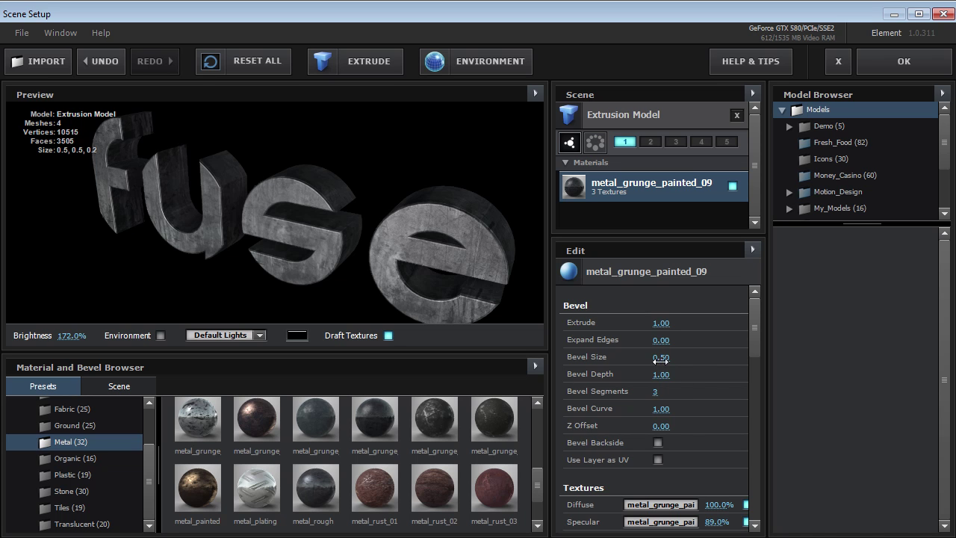
pyautogui.moveTo(657, 357); pyautogui.dragTo(742, 348)
pyautogui.moveTo(437, 265); pyautogui.dragTo(465, 318)
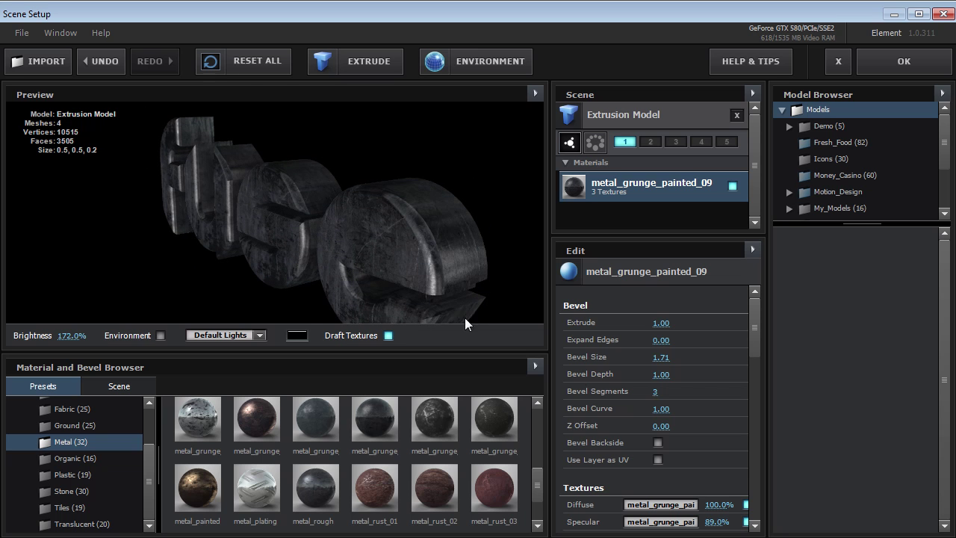
# Lower the material's Bevel Curve to 0.68, and set it to 0 for a flat bevel
pyautogui.click(657, 411)
pyautogui.click(687, 419)
pyautogui.moveTo(659, 410); pyautogui.dragTo(644, 415)
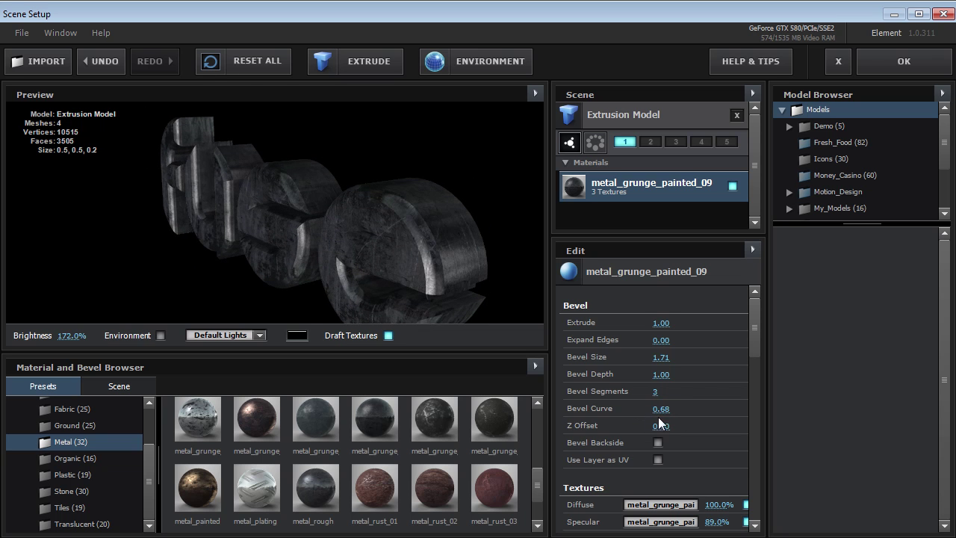
pyautogui.click(661, 411)
pyautogui.write('0')
pyautogui.press('Return')
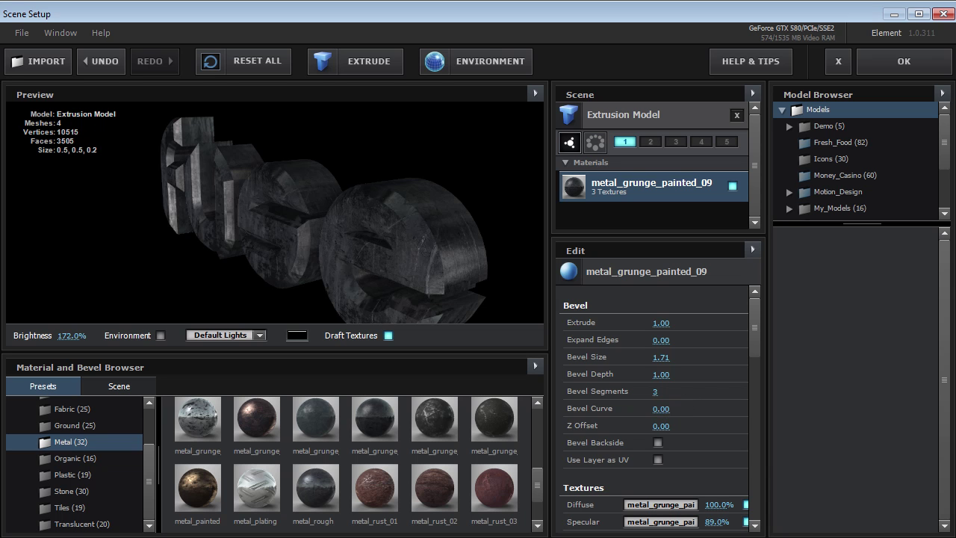
# Set the Bevel Size to 0.76 and apply the Scene Setup to the composition
pyautogui.moveTo(253, 271); pyautogui.dragTo(296, 273)
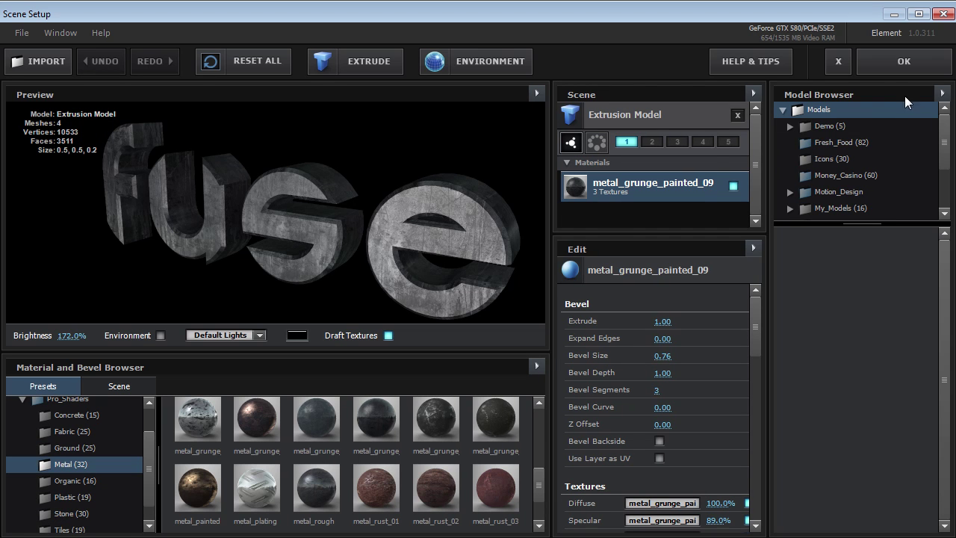
pyautogui.click(904, 62)
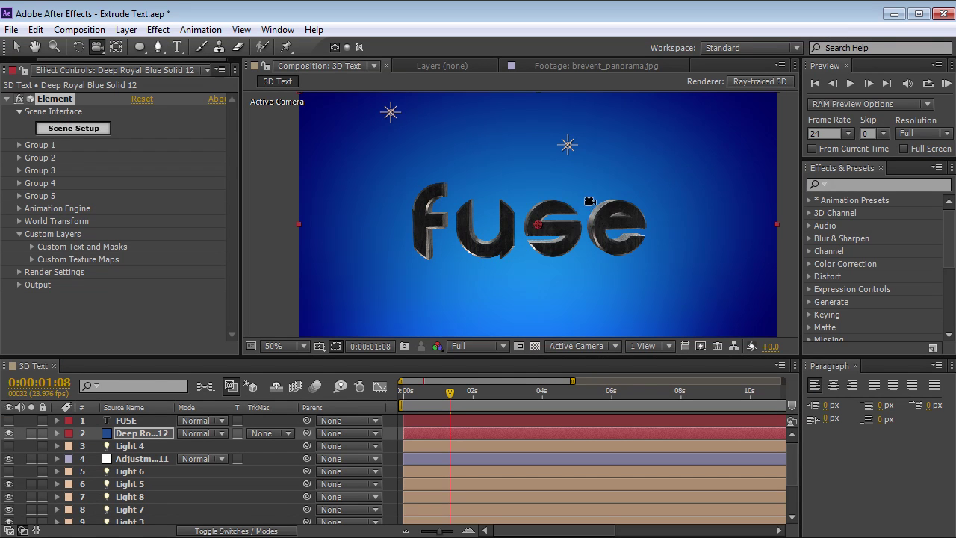
# Inspect the textured 3D text from several camera angles in an enlarged composition view at 100%
pyautogui.moveTo(591, 201); pyautogui.dragTo(556, 232)
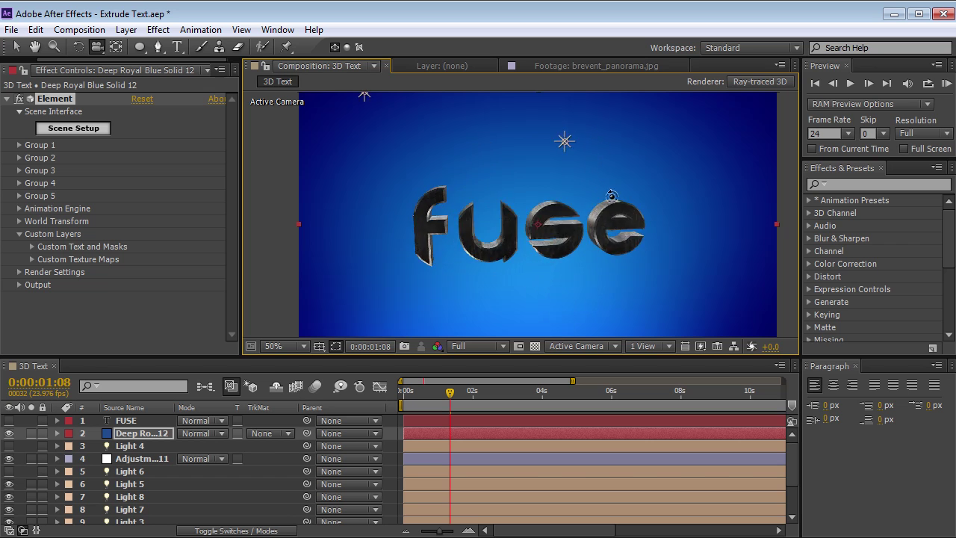
pyautogui.moveTo(611, 196); pyautogui.dragTo(537, 254)
pyautogui.press('.')
pyautogui.press('`')
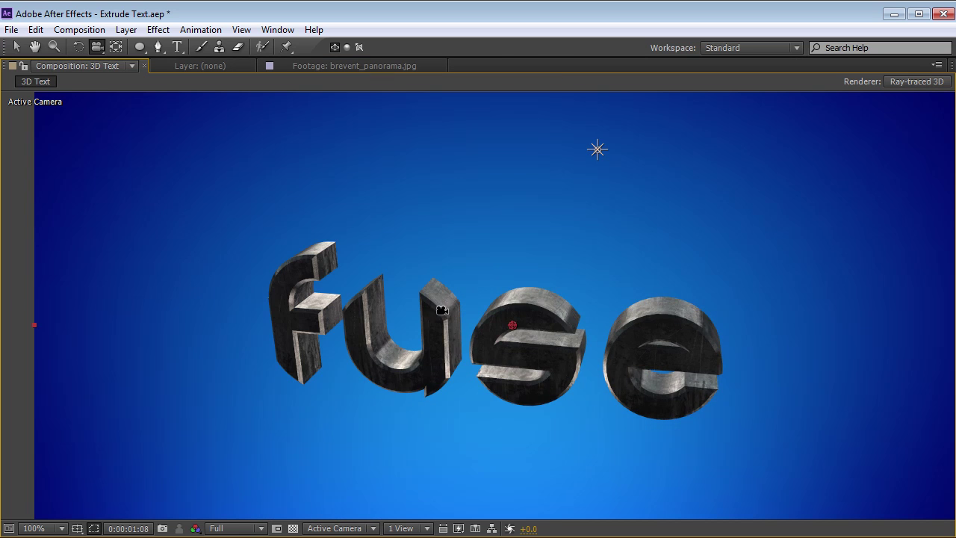
pyautogui.moveTo(442, 310); pyautogui.dragTo(593, 188)
pyautogui.press('v')
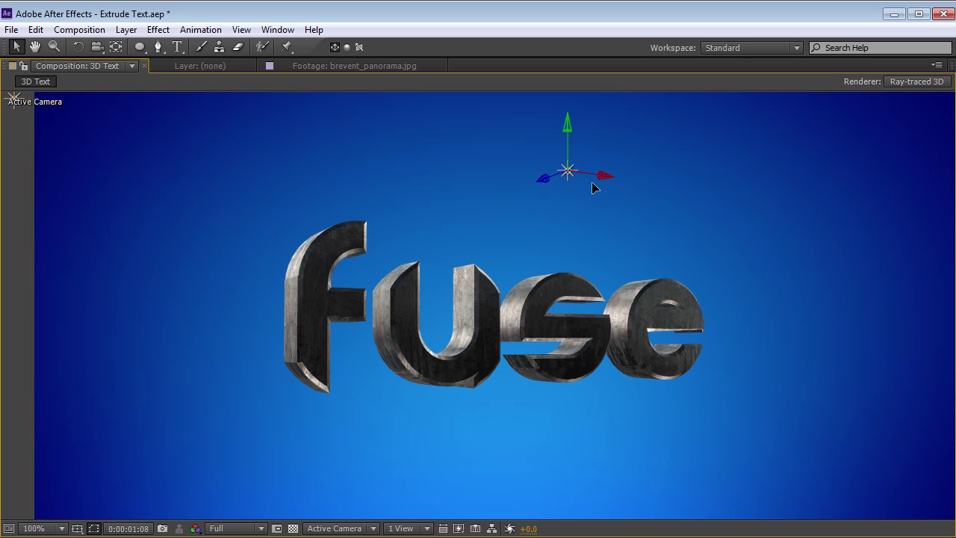
pyautogui.hotkey('ctrl', 'z')
# Return the composition view to 50% in the normal workspace layout and view the text from nearly the front
pyautogui.press(',')
pyautogui.press('c')
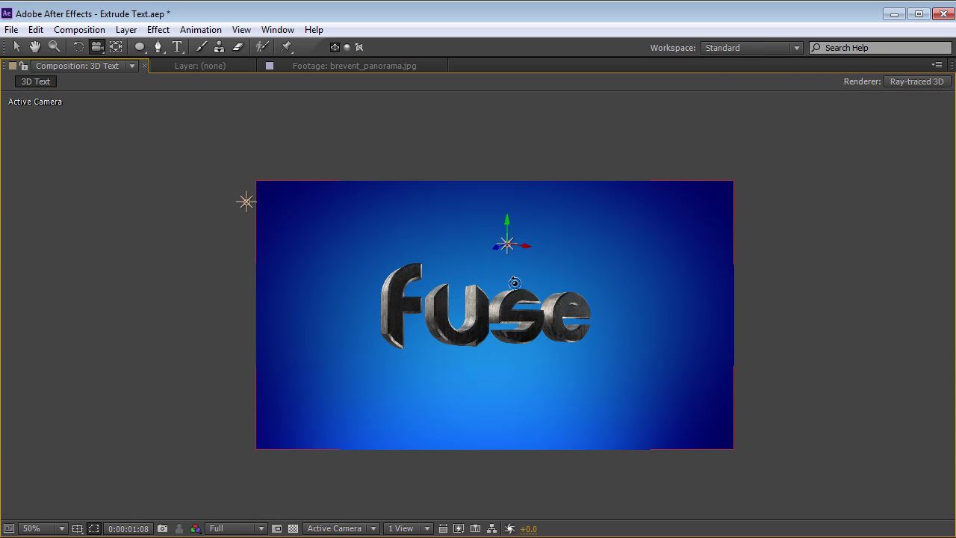
pyautogui.moveTo(513, 282); pyautogui.dragTo(456, 264)
pyautogui.press('`')
pyautogui.press('h')
pyautogui.moveTo(505, 210); pyautogui.dragTo(509, 218)
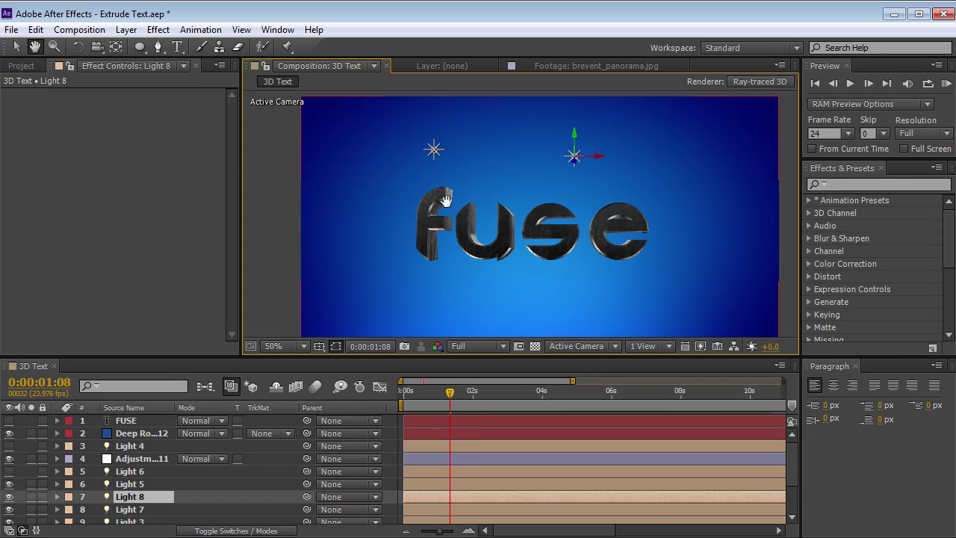
pyautogui.press('v')
# Enable Multi-Object under Group 1's Particle Look for the Element effect on the Deep Royal Blue solid
pyautogui.click(134, 435)
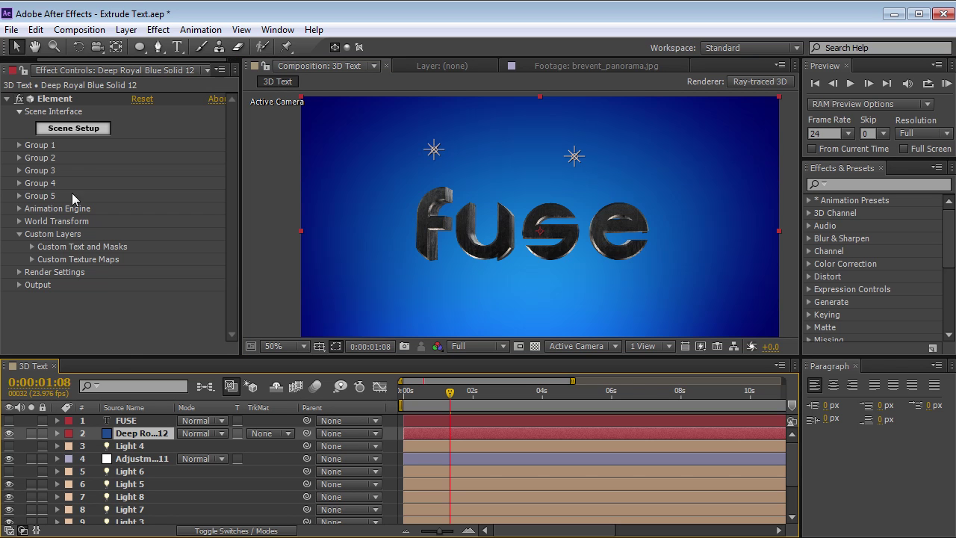
pyautogui.click(19, 146)
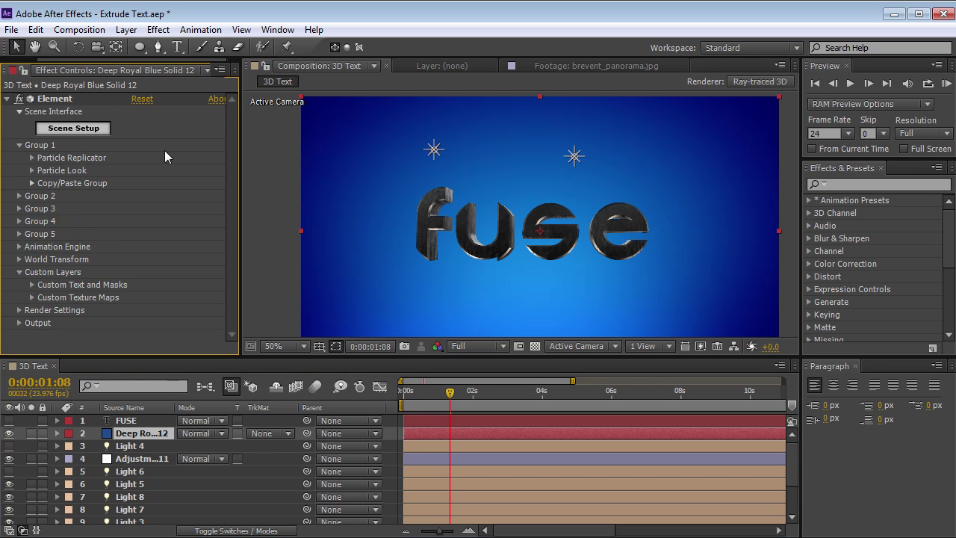
pyautogui.click(32, 170)
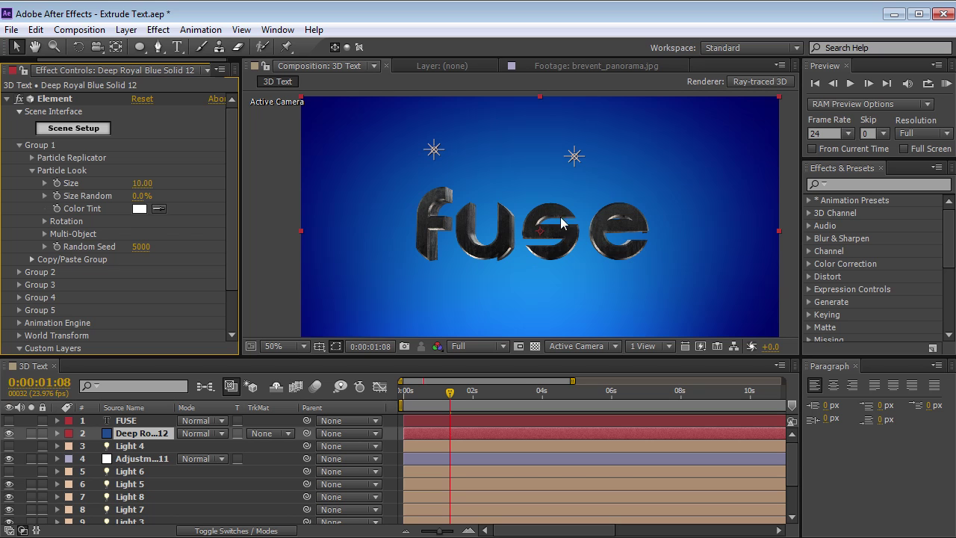
pyautogui.click(46, 234)
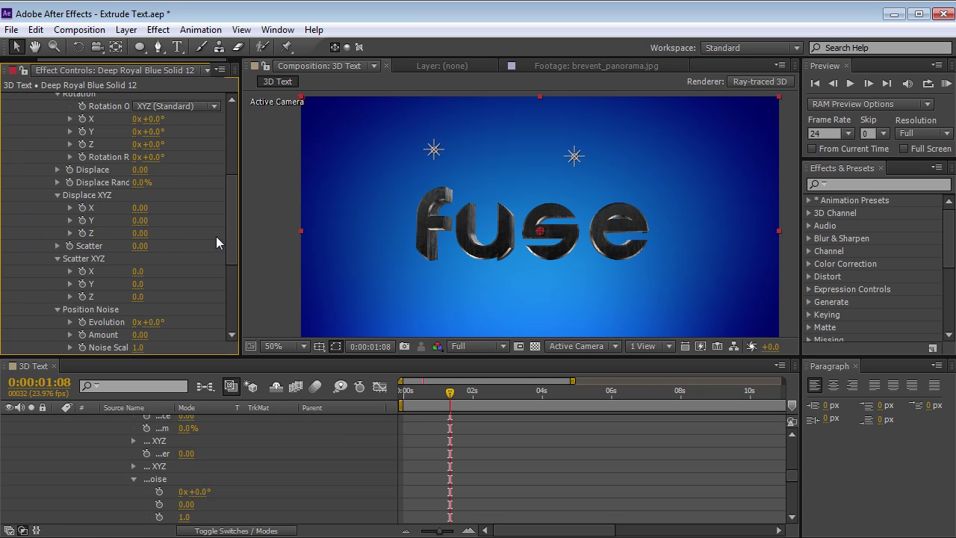
pyautogui.scroll(5, 233, 232)
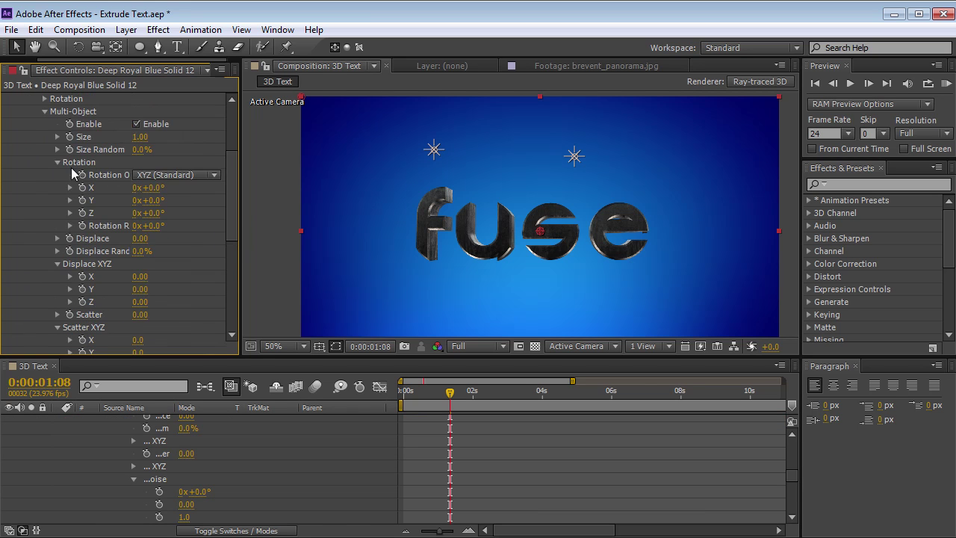
# Set the Multi-Object Rotation Random to 119°, and try a Displace X of 0.59 before undoing it
pyautogui.moveTo(153, 228); pyautogui.dragTo(229, 284)
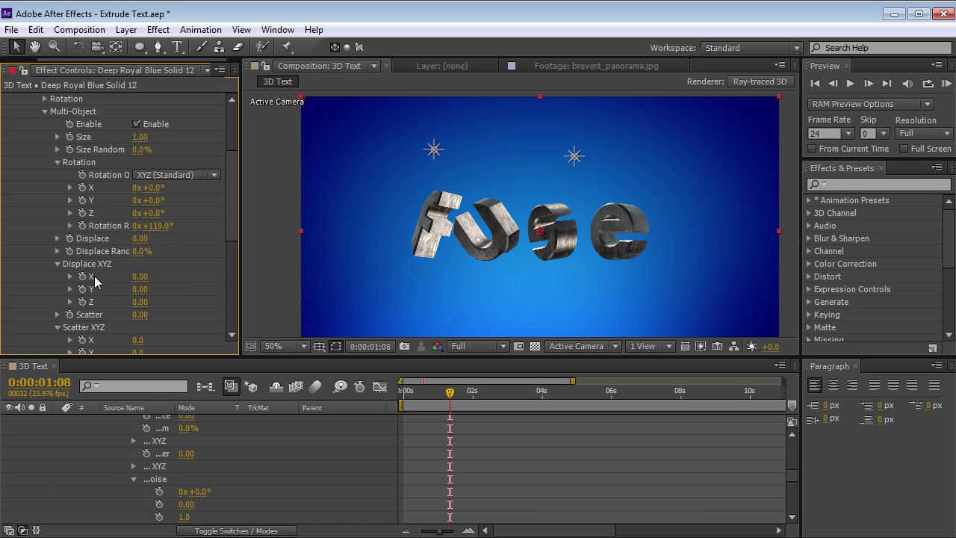
pyautogui.moveTo(139, 281); pyautogui.dragTo(181, 271)
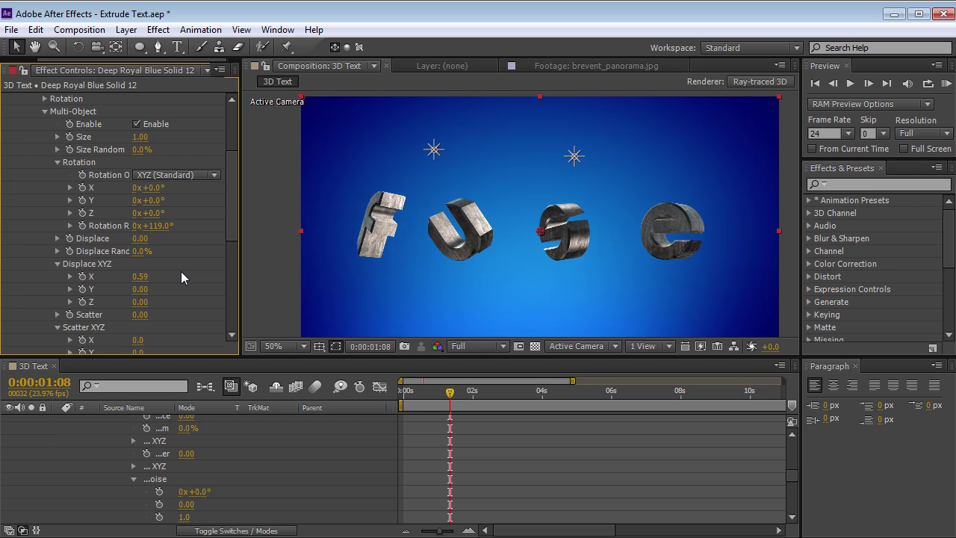
pyautogui.hotkey('ctrl', 'z')
# Set the Multi-Object Scatter to 4.55 to spread the letters apart
pyautogui.moveTo(140, 314)
pyautogui.mouseDown()
pyautogui.moveTo(348, 307)
pyautogui.moveTo(261, 295)
pyautogui.mouseUp()
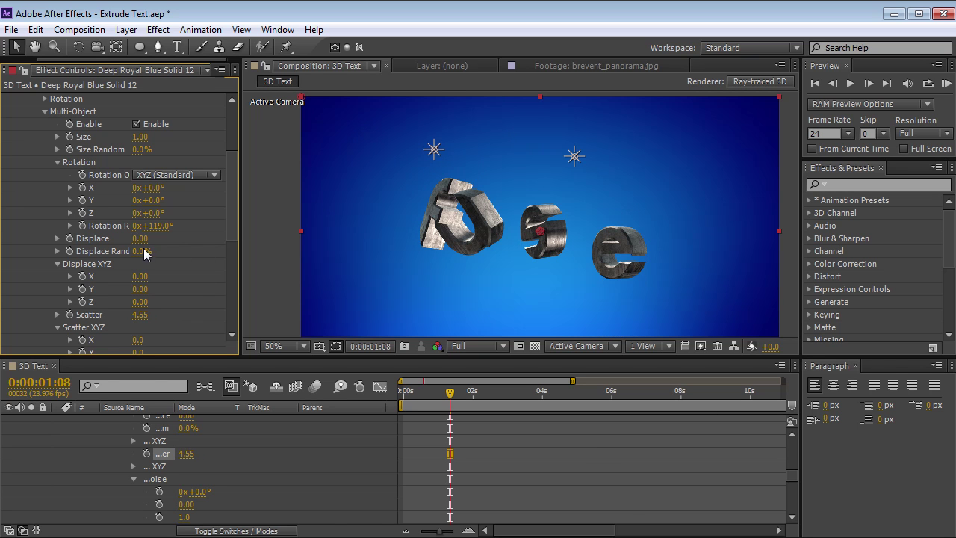
# Restore the composition view to the normal workspace layout and open Element's Scene Setup
pyautogui.moveTo(162, 233); pyautogui.dragTo(245, 240)
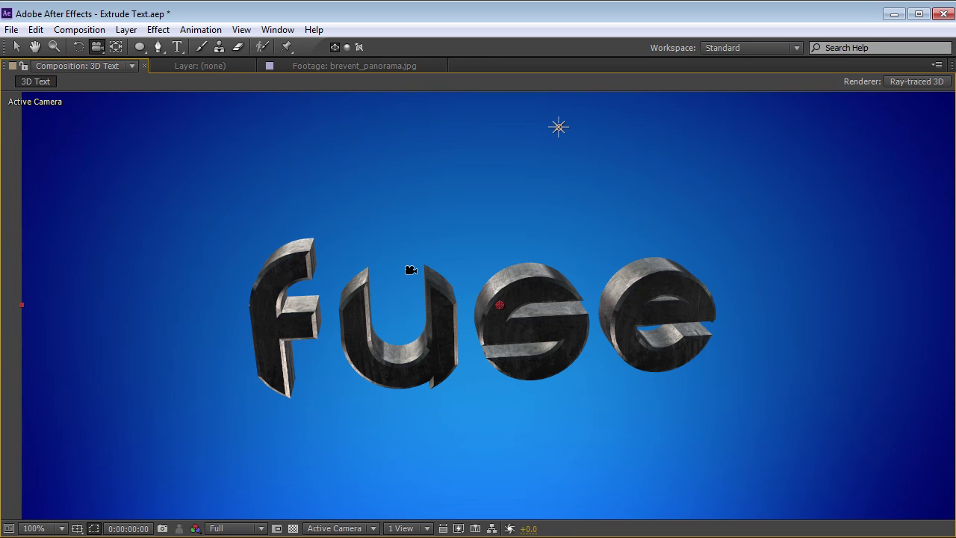
pyautogui.press('`')
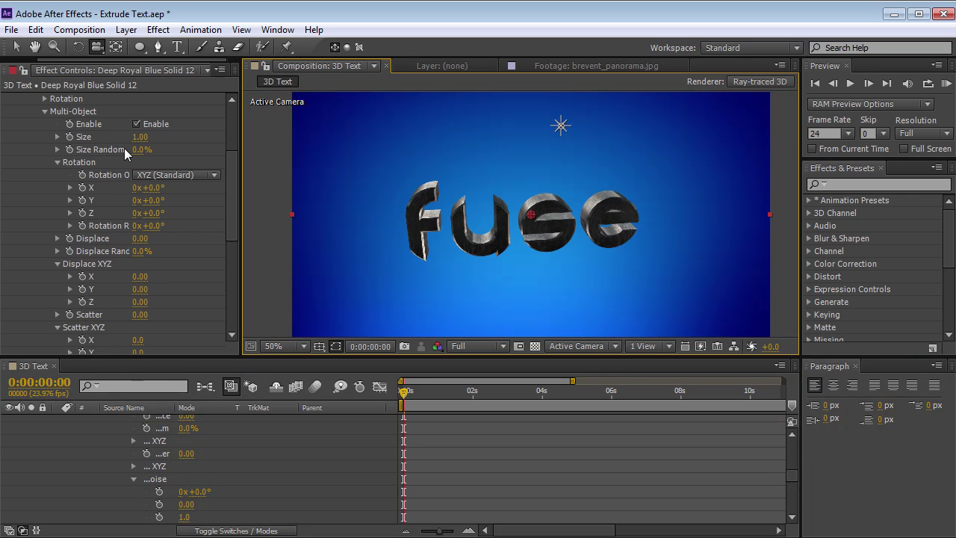
pyautogui.scroll(-5, 233, 239)
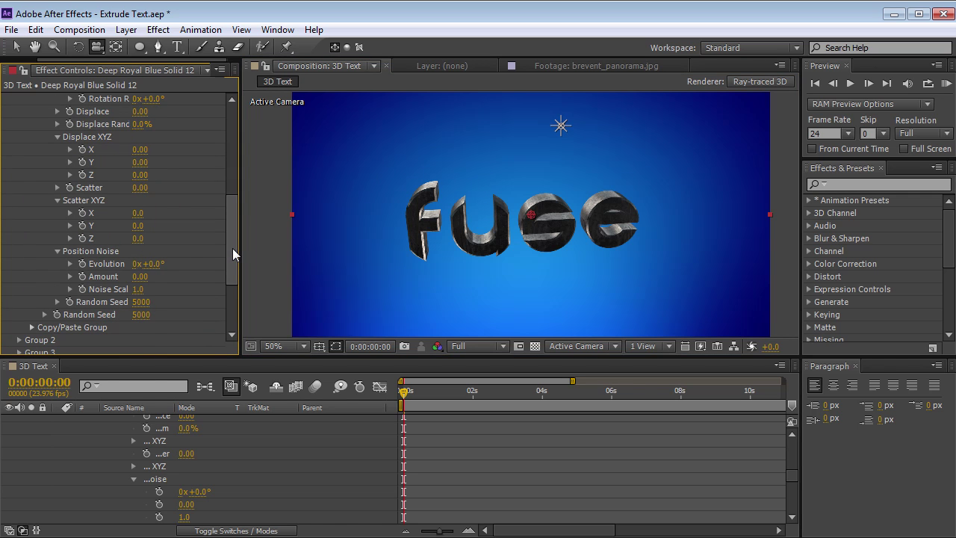
pyautogui.moveTo(233, 248); pyautogui.dragTo(235, 151)
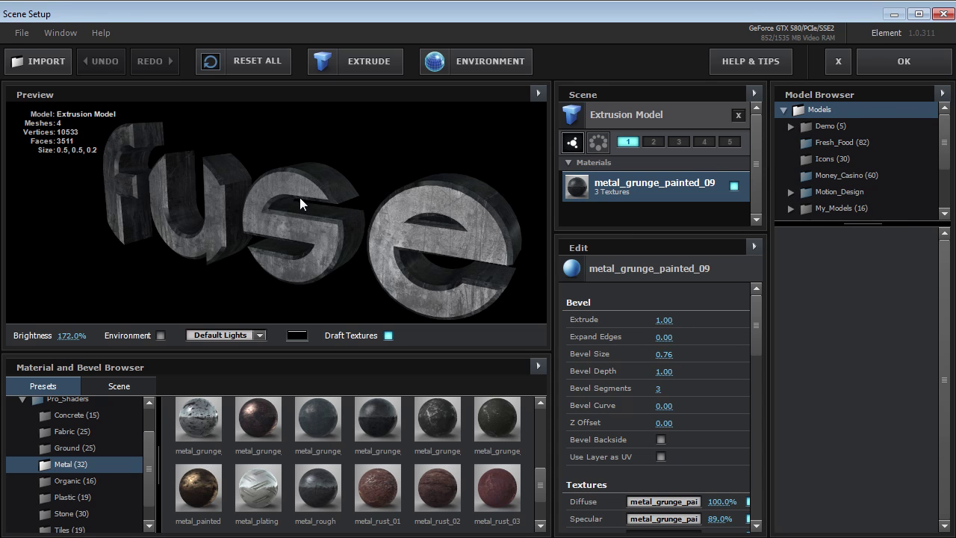
# Set the Extrusion Model's Bevel Copies to 2
pyautogui.moveTo(300, 197); pyautogui.dragTo(325, 222)
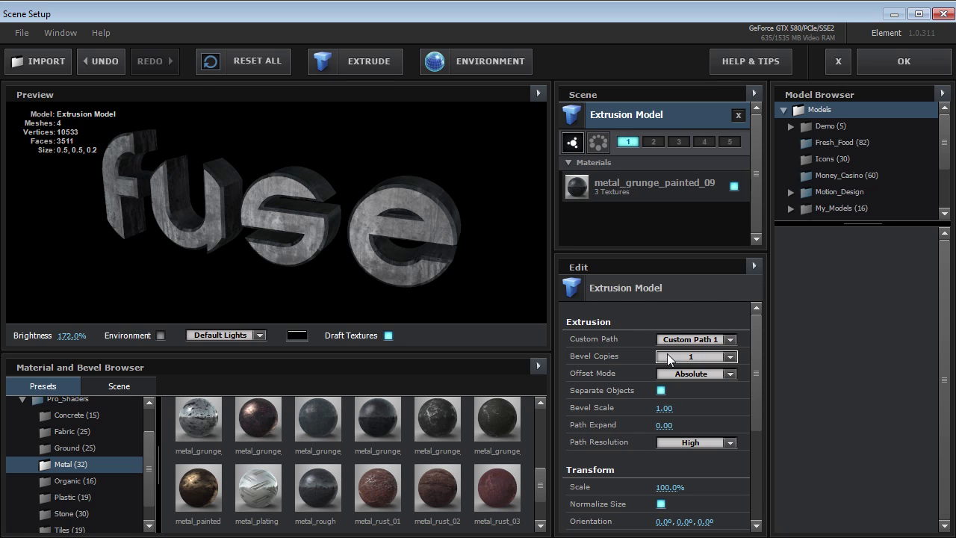
pyautogui.click(693, 356)
pyautogui.click(686, 379)
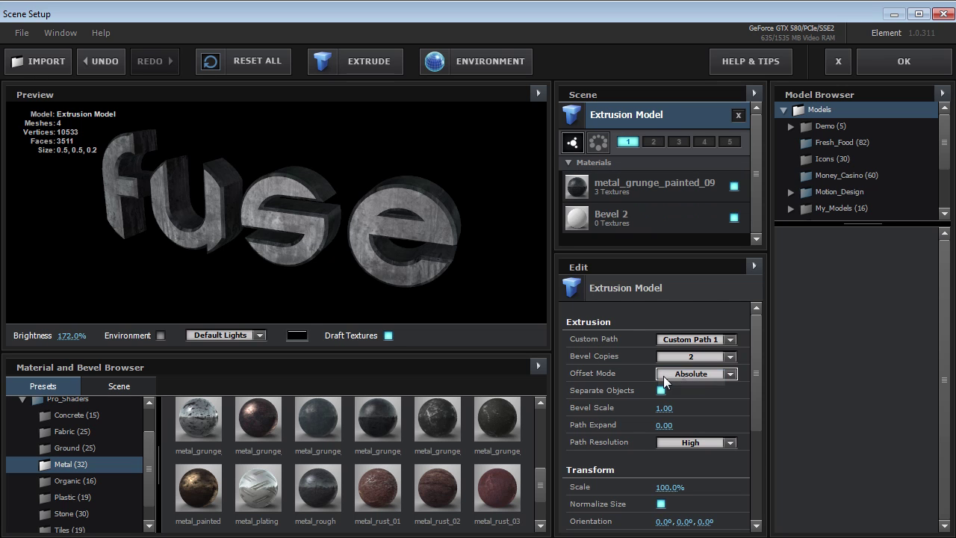
pyautogui.moveTo(354, 232); pyautogui.dragTo(338, 247)
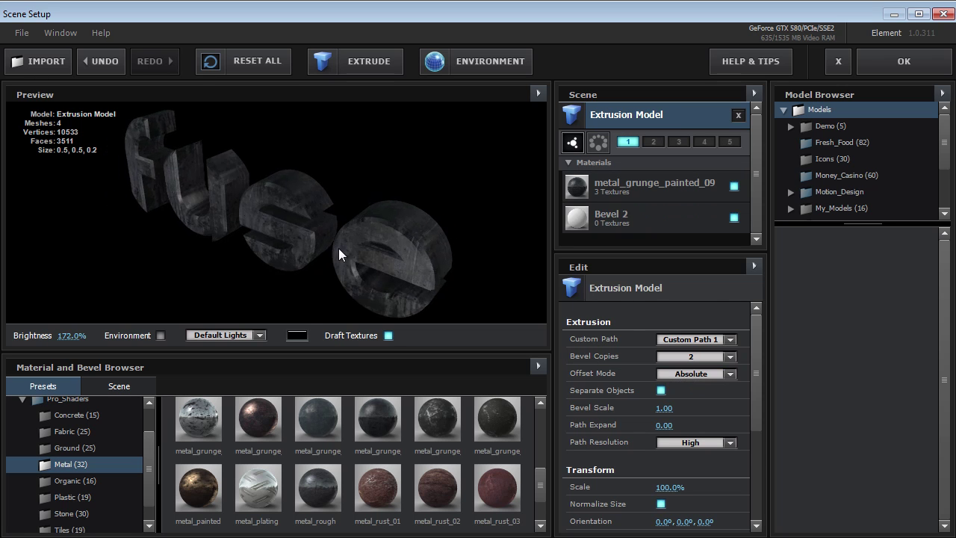
# Set Bevel 2's Extrude to 1.21 and Expand Edges to 0.07
pyautogui.click(610, 216)
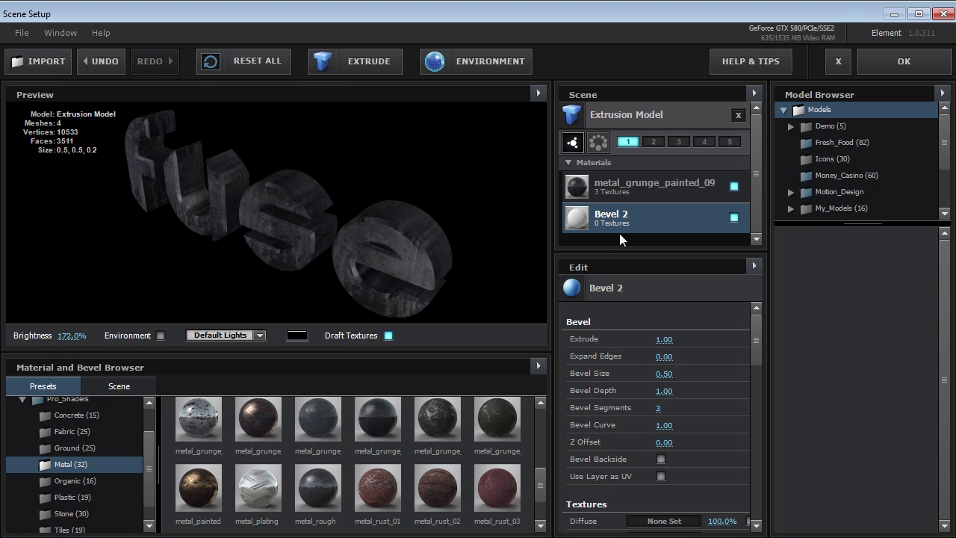
pyautogui.moveTo(446, 253); pyautogui.dragTo(394, 236)
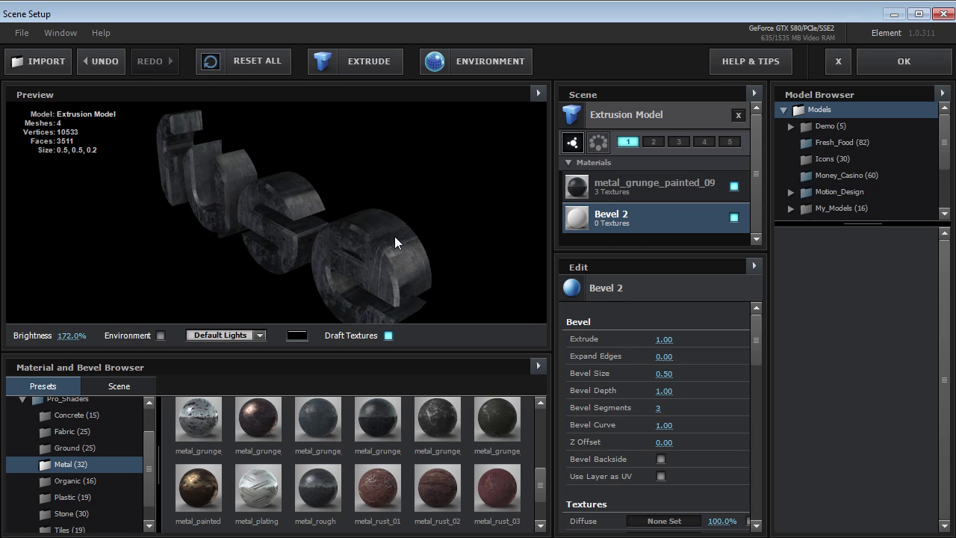
pyautogui.moveTo(665, 339)
pyautogui.mouseDown()
pyautogui.moveTo(687, 340)
pyautogui.moveTo(676, 340)
pyautogui.mouseUp()
pyautogui.moveTo(328, 269); pyautogui.dragTo(317, 247)
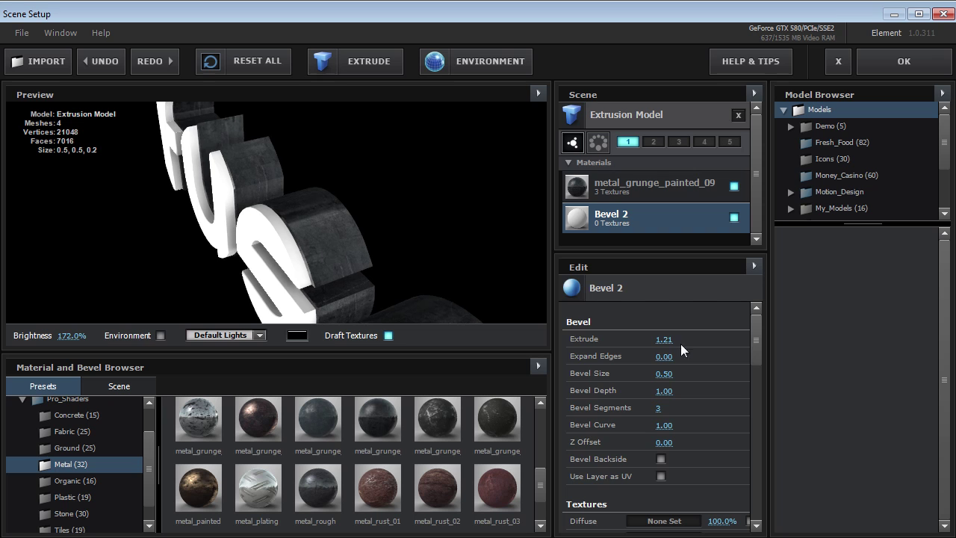
pyautogui.moveTo(662, 357)
pyautogui.mouseDown()
pyautogui.moveTo(688, 353)
pyautogui.moveTo(648, 362)
pyautogui.moveTo(672, 357)
pyautogui.mouseUp()
# Apply the metal_grunge_painted_06 material from the Metal presets to Bevel 2
pyautogui.moveTo(310, 308); pyautogui.dragTo(385, 288)
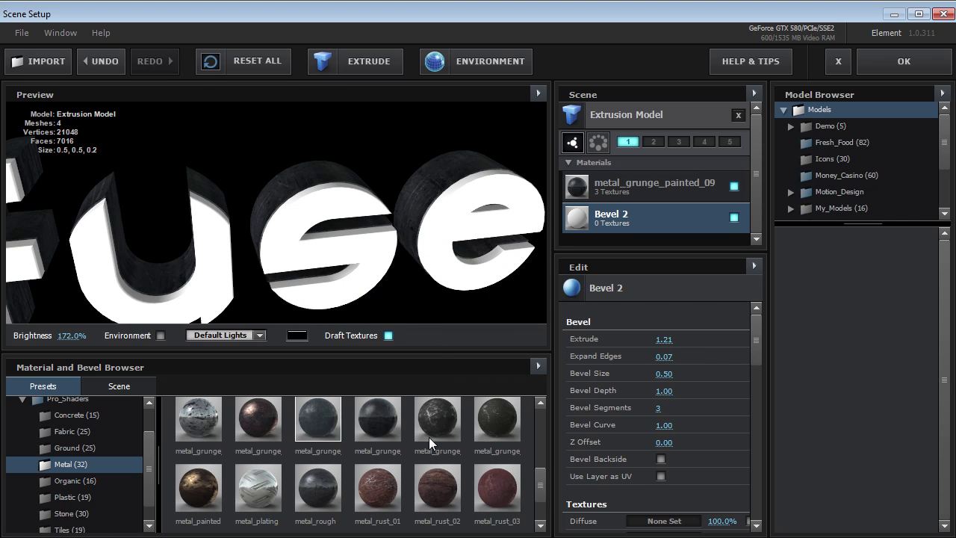
pyautogui.moveTo(202, 418); pyautogui.dragTo(631, 213)
pyautogui.moveTo(356, 221); pyautogui.dragTo(404, 258)
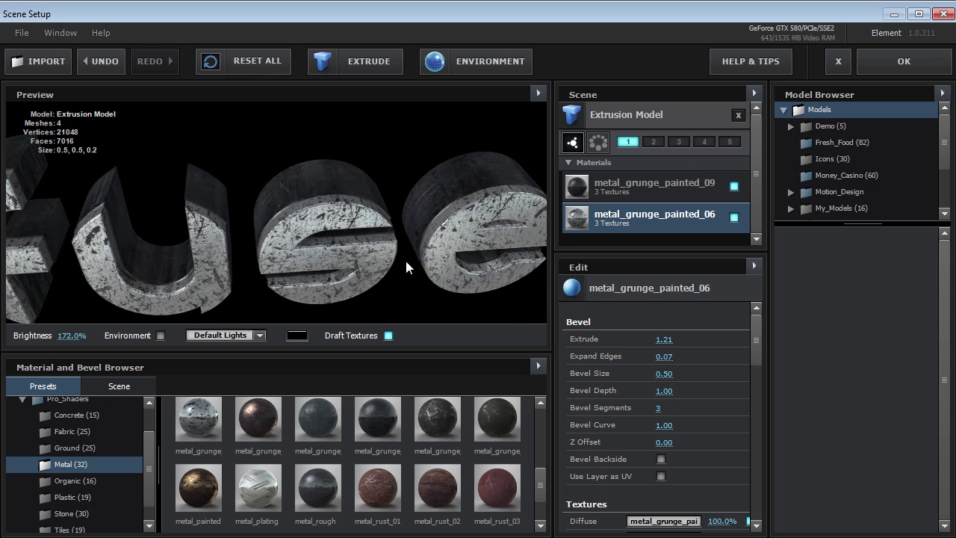
pyautogui.click(613, 119)
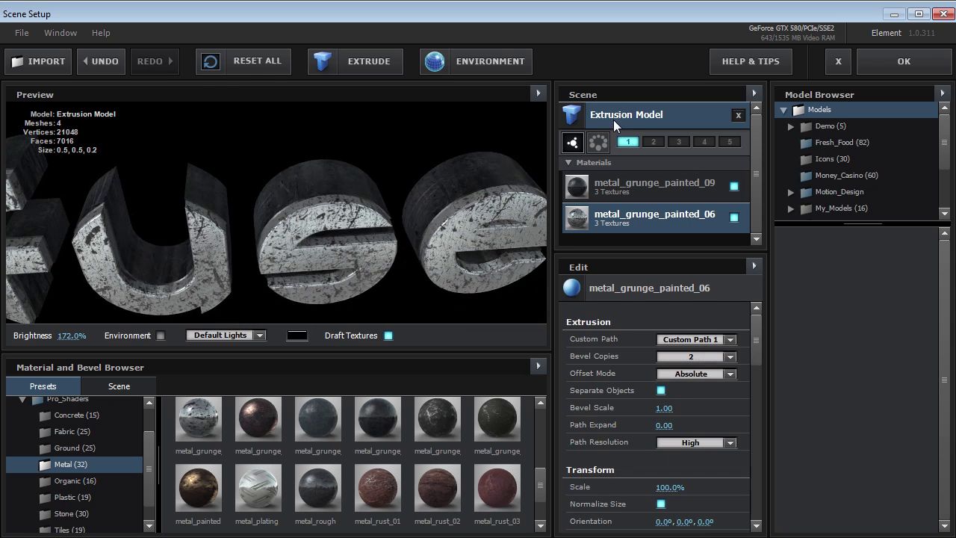
pyautogui.click(696, 359)
pyautogui.click(678, 394)
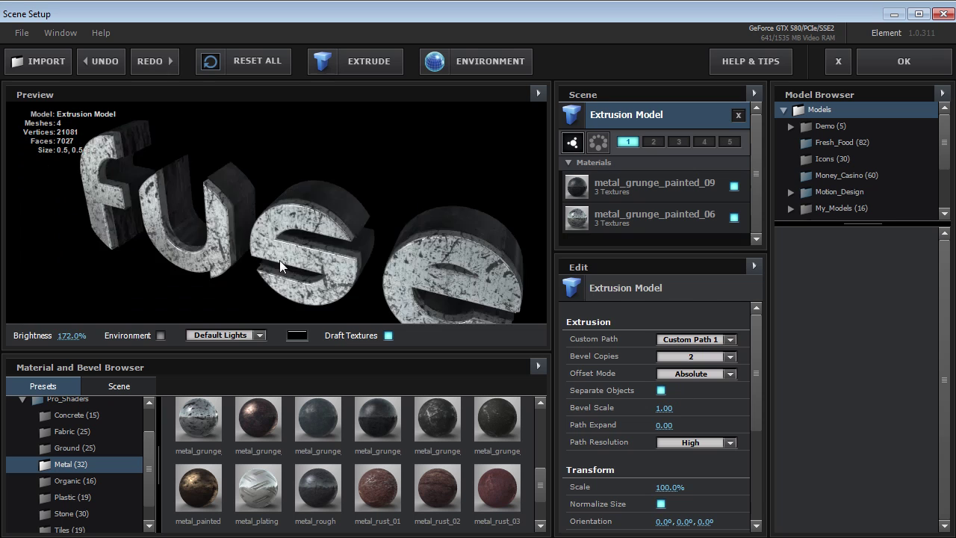
pyautogui.moveTo(280, 260); pyautogui.dragTo(317, 256)
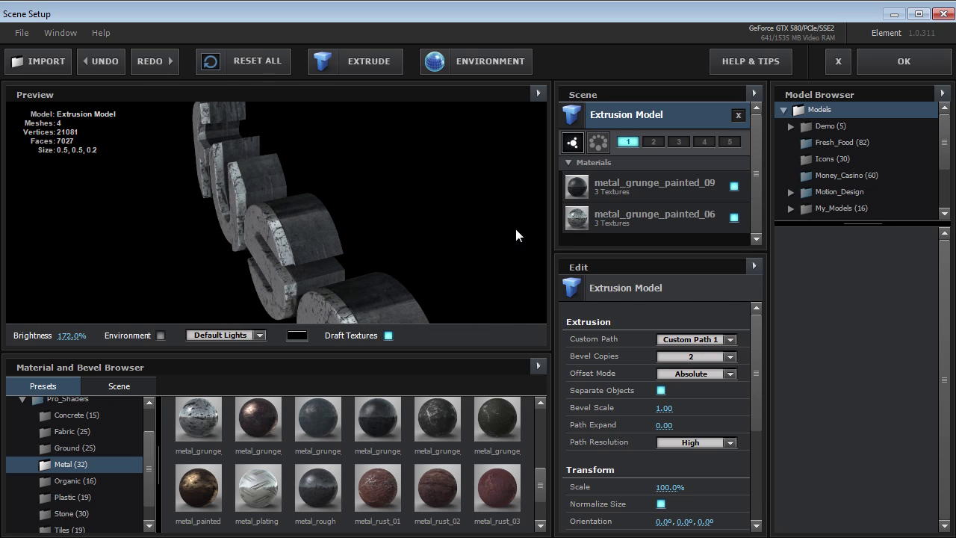
# Set the metal_grunge_painted_06 bevel's Expand Edges to 0.42 and reduce its Extrude to 0.15
pyautogui.click(657, 225)
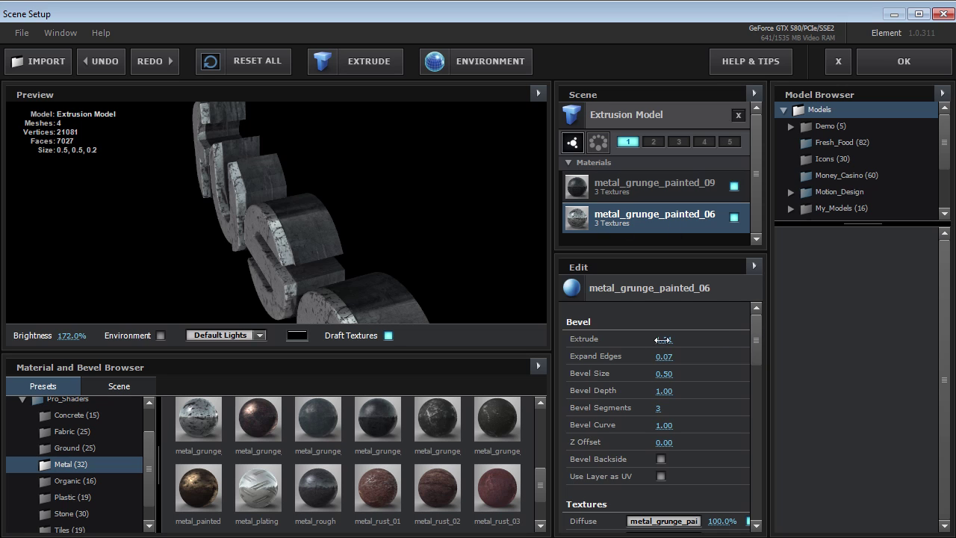
pyautogui.moveTo(664, 339)
pyautogui.mouseDown()
pyautogui.moveTo(626, 344)
pyautogui.moveTo(686, 353)
pyautogui.mouseUp()
pyautogui.moveTo(299, 266); pyautogui.dragTo(333, 267)
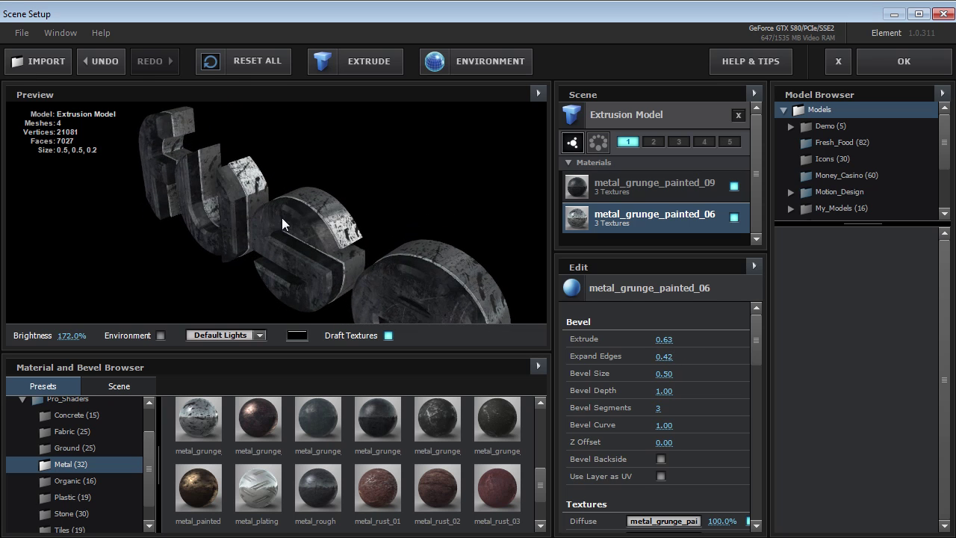
pyautogui.scroll(3, 283, 215)
pyautogui.moveTo(282, 216); pyautogui.dragTo(293, 263)
pyautogui.moveTo(658, 338); pyautogui.dragTo(221, 249)
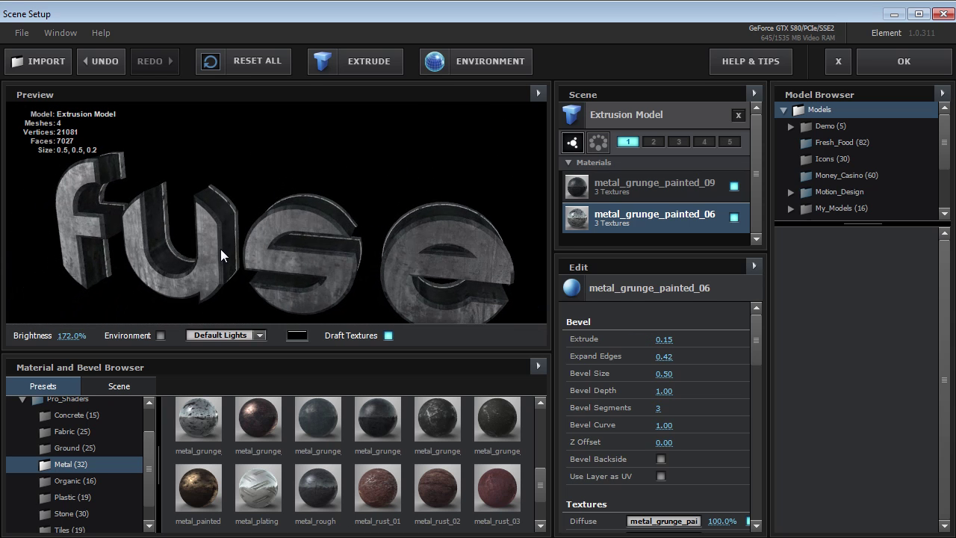
# Set the metal_grunge_painted_06 bevel's Bevel Size to 0.60 and Z Offset to 1.23, and inspect it from the side
pyautogui.moveTo(664, 374)
pyautogui.mouseDown()
pyautogui.moveTo(678, 371)
pyautogui.moveTo(669, 371)
pyautogui.mouseUp()
pyautogui.moveTo(290, 216); pyautogui.dragTo(324, 239)
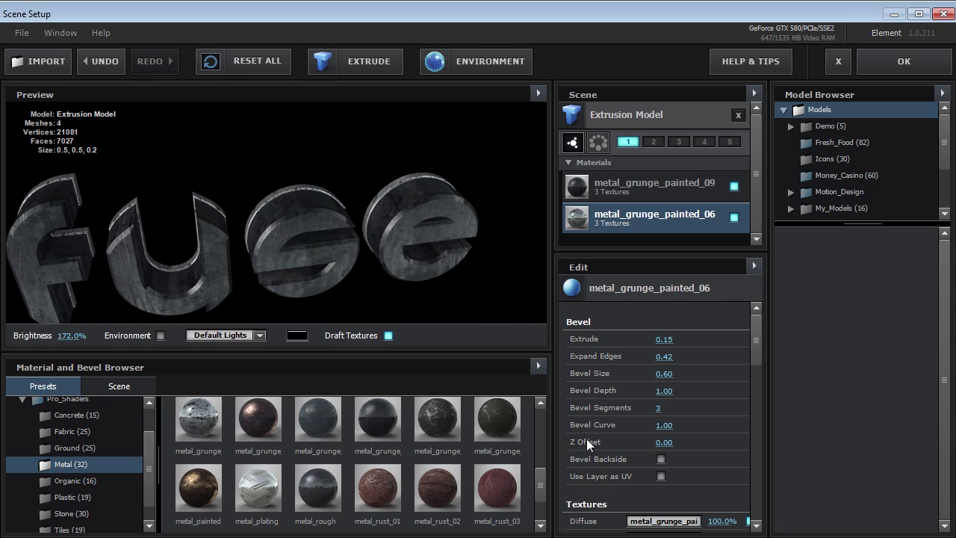
pyautogui.moveTo(664, 449); pyautogui.dragTo(750, 436)
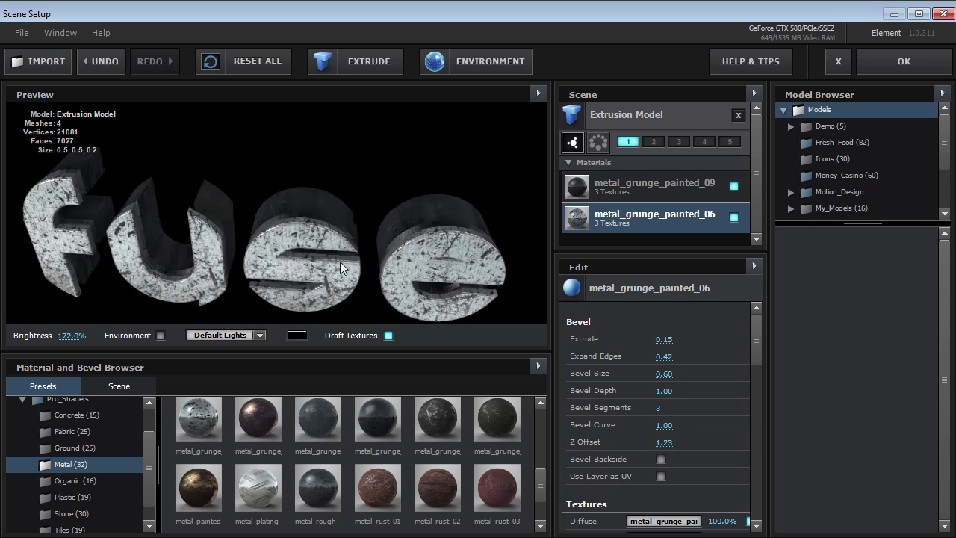
pyautogui.moveTo(340, 261); pyautogui.dragTo(247, 265)
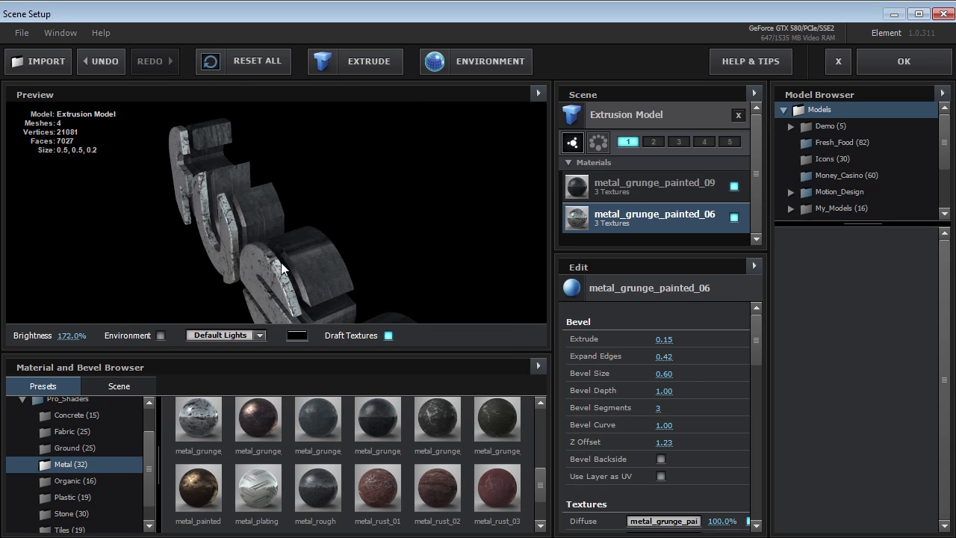
pyautogui.moveTo(174, 220); pyautogui.dragTo(260, 237)
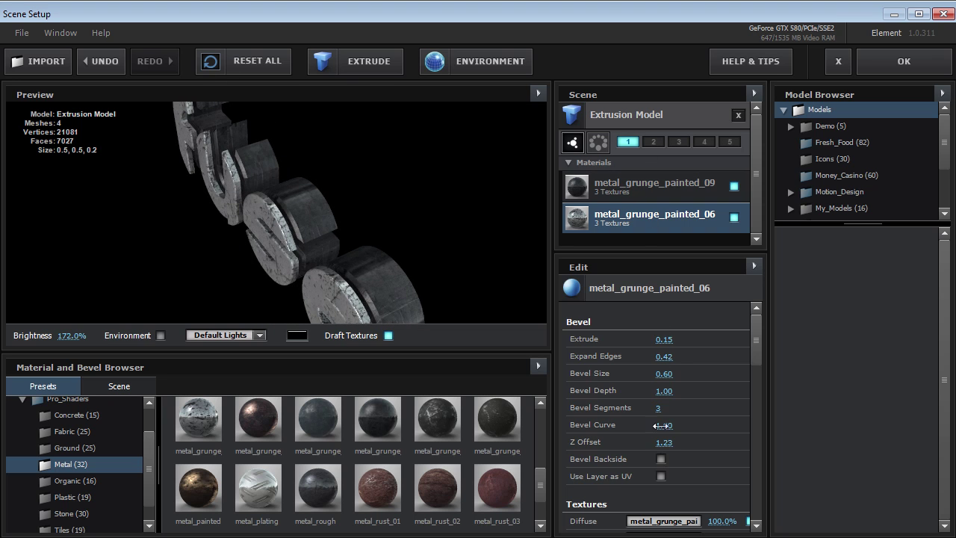
# Set the Extrusion Model's Bevel Copies to 3
pyautogui.click(631, 118)
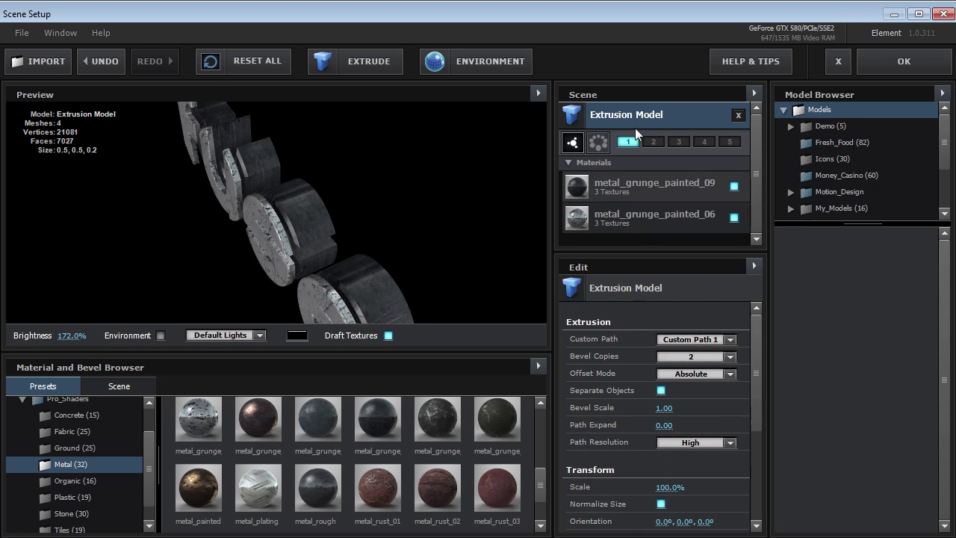
pyautogui.click(682, 357)
pyautogui.click(685, 396)
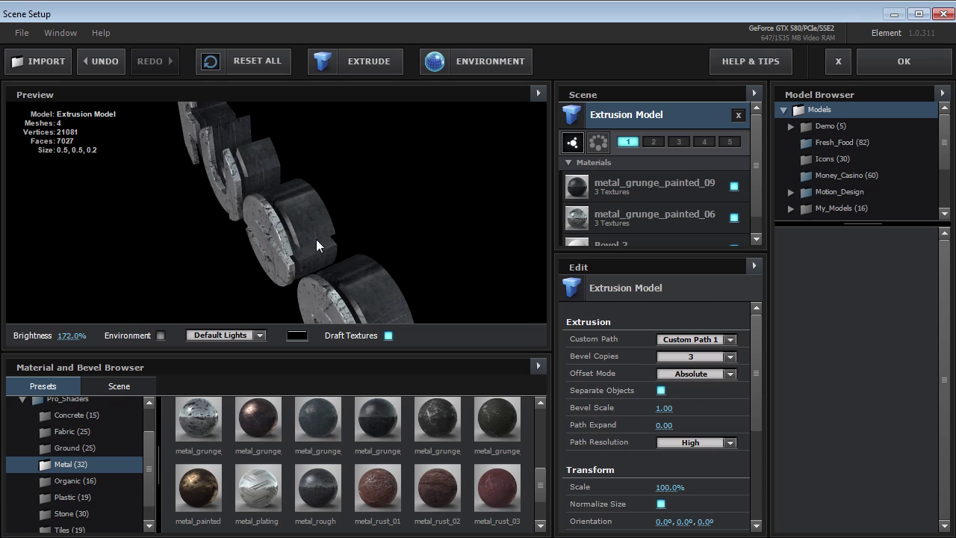
# Set Bevel 3's Extrude to 1.27
pyautogui.scroll(-1, 758, 191)
pyautogui.click(628, 224)
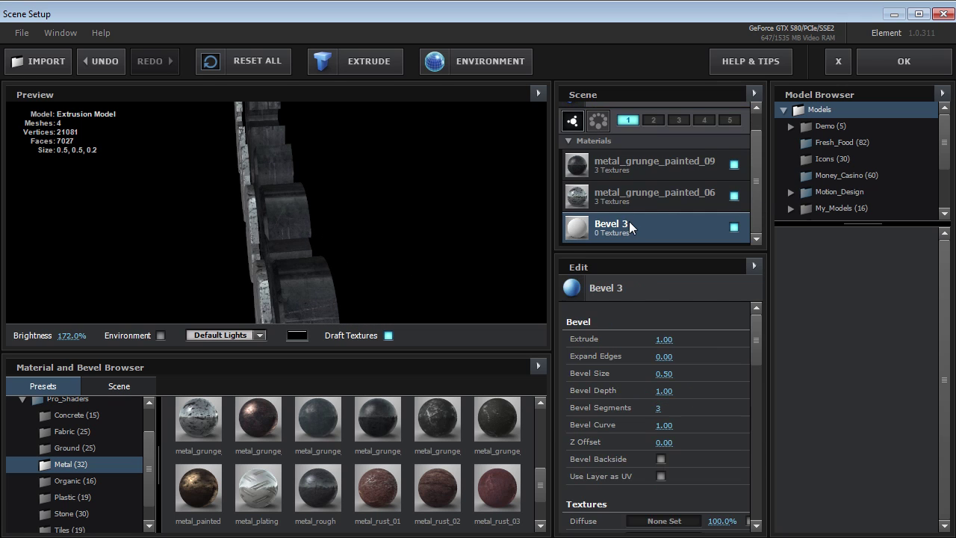
pyautogui.moveTo(665, 339); pyautogui.dragTo(681, 339)
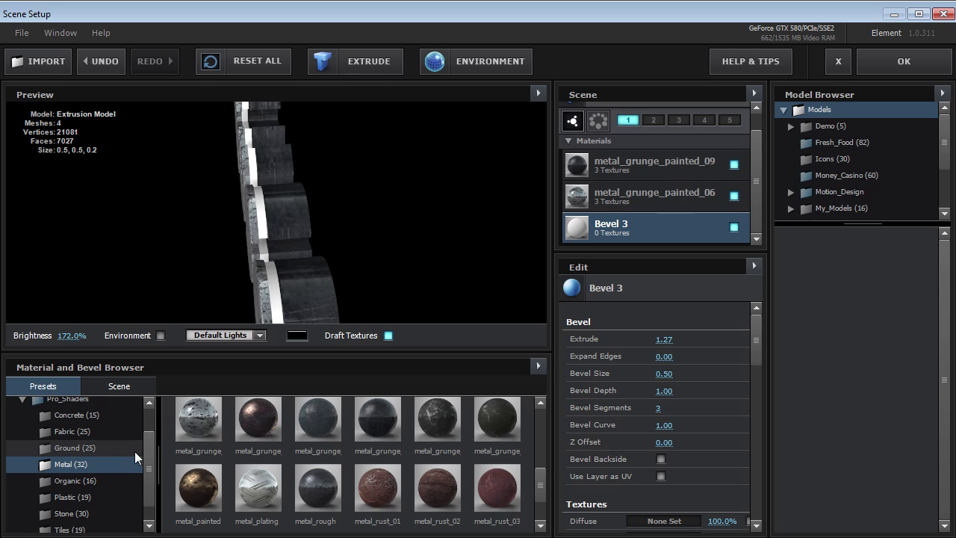
# Apply the gummy material from the Translucent presets to Bevel 3 and inspect the letters up close
pyautogui.scroll(-1, 147, 473)
pyautogui.click(88, 525)
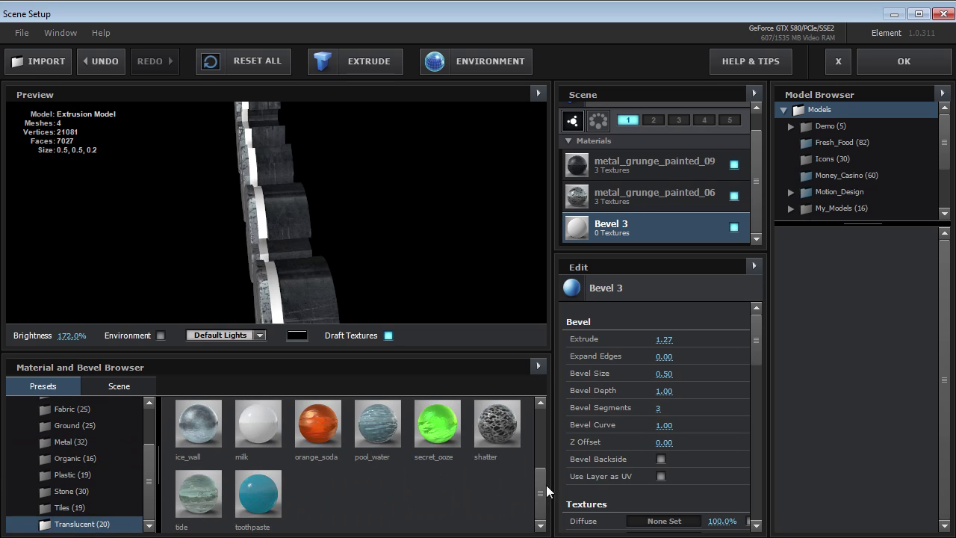
pyautogui.moveTo(541, 503); pyautogui.dragTo(541, 446)
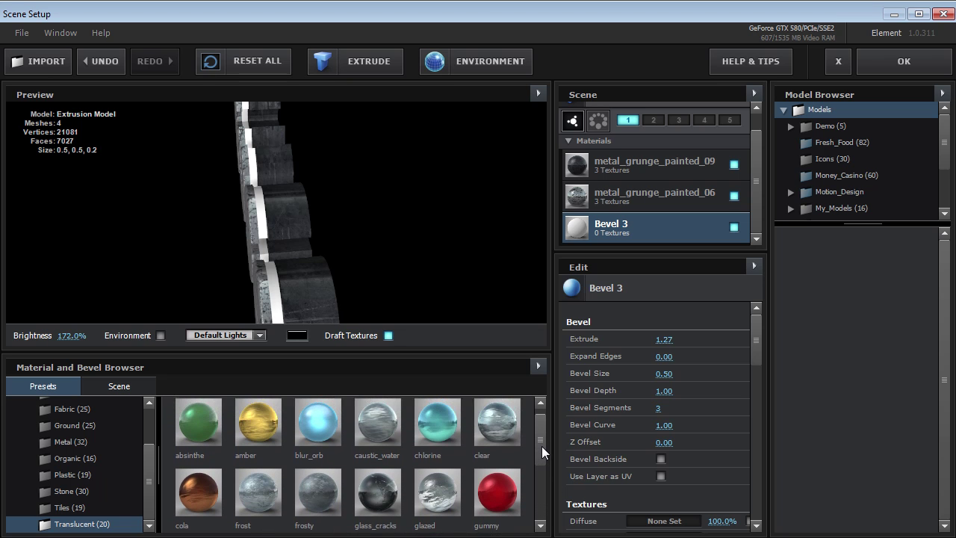
pyautogui.moveTo(496, 502); pyautogui.dragTo(622, 227)
pyautogui.moveTo(317, 227); pyautogui.dragTo(379, 240)
pyautogui.scroll(3, 250, 209)
pyautogui.scroll(-2, 751, 337)
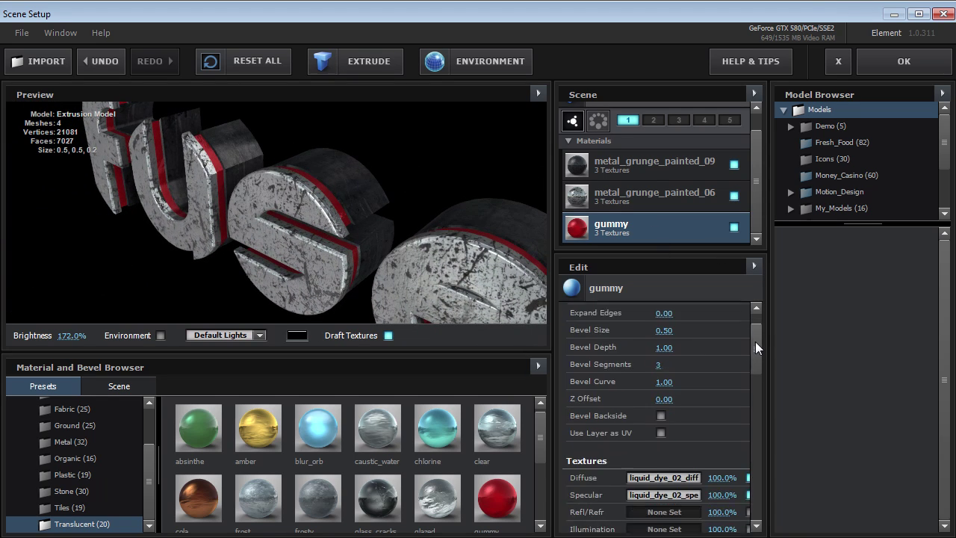
# Give the gummy bevel an Extrude of 0.23, a Bevel Size of 0.34 and a Z Offset of 1.29
pyautogui.scroll(3, 754, 343)
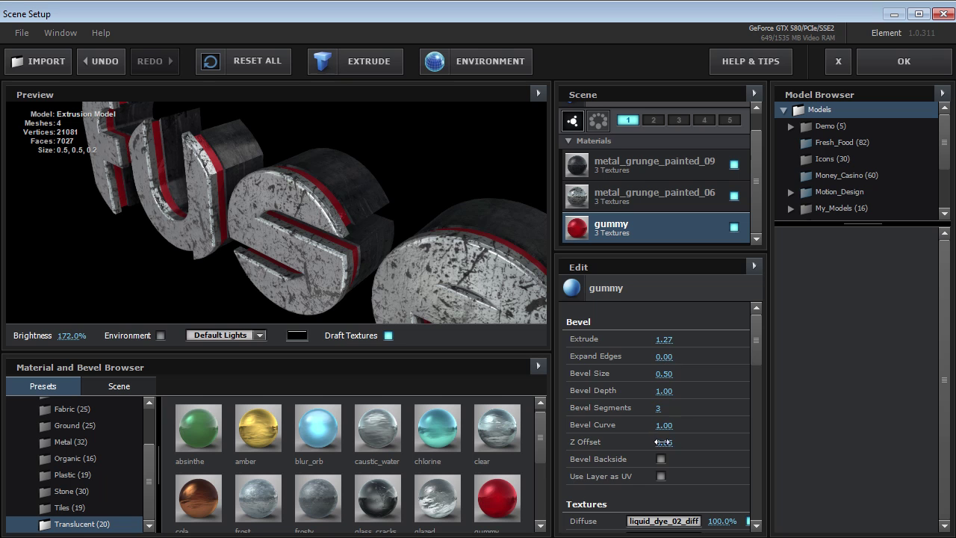
pyautogui.moveTo(662, 441); pyautogui.dragTo(672, 433)
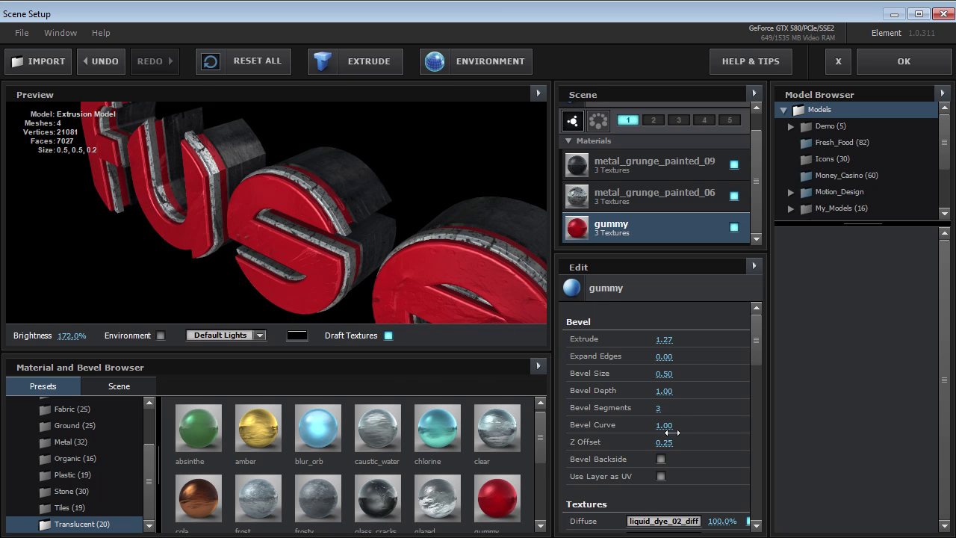
pyautogui.moveTo(665, 374); pyautogui.dragTo(619, 346)
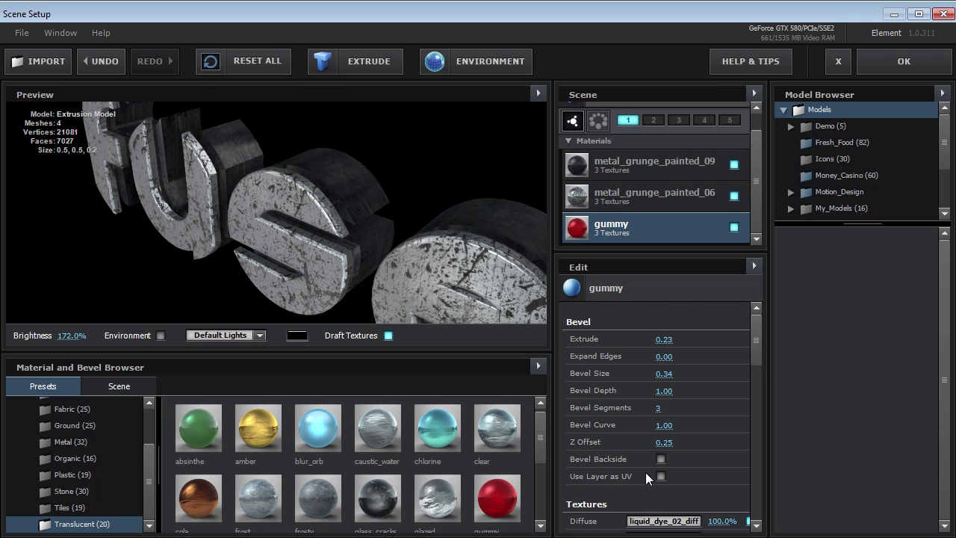
pyautogui.moveTo(662, 442); pyautogui.dragTo(723, 429)
pyautogui.moveTo(490, 340); pyautogui.dragTo(319, 245)
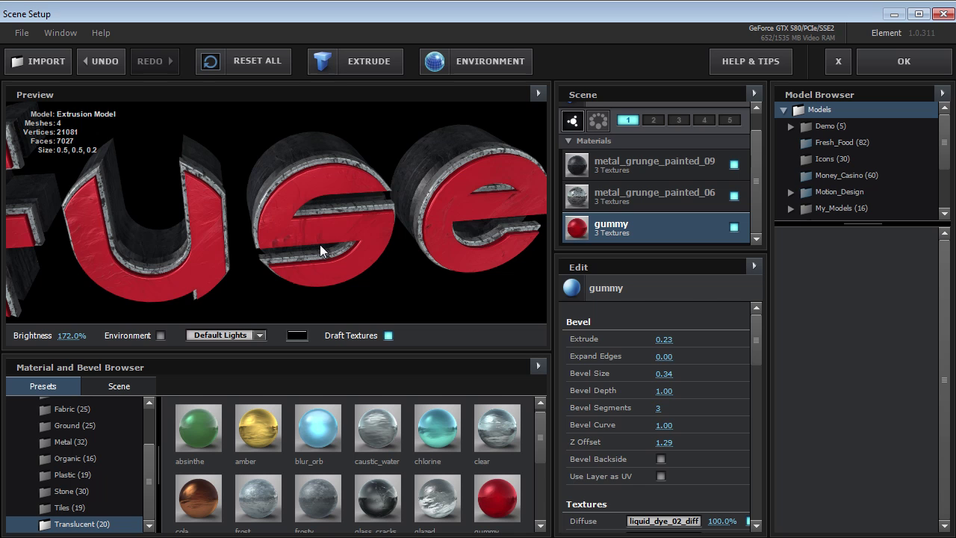
# Enable Bevel Backside for the metal_grunge_painted_09 bevel and inspect the letters from behind
pyautogui.moveTo(438, 167); pyautogui.dragTo(298, 229)
pyautogui.click(622, 161)
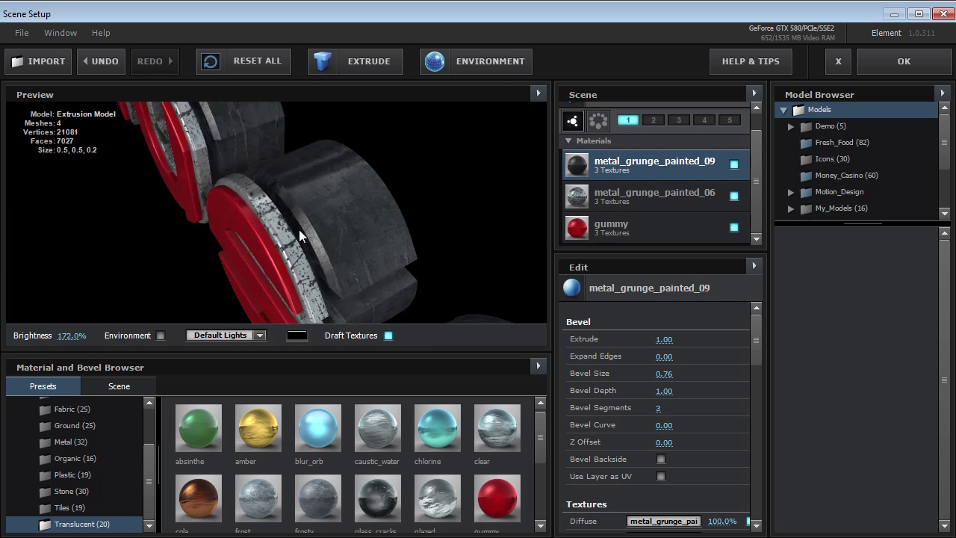
pyautogui.moveTo(363, 232); pyautogui.dragTo(411, 262)
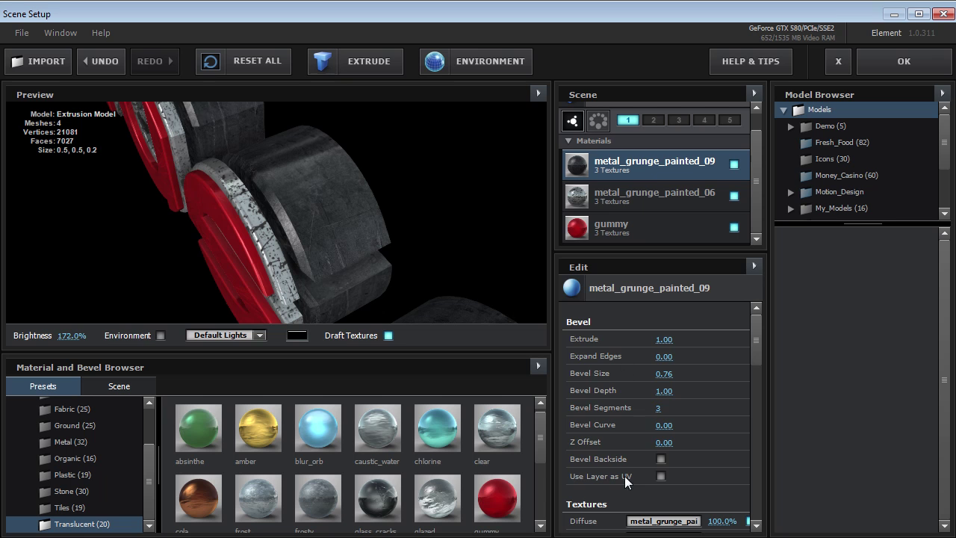
pyautogui.click(660, 458)
pyautogui.moveTo(305, 216); pyautogui.dragTo(183, 193)
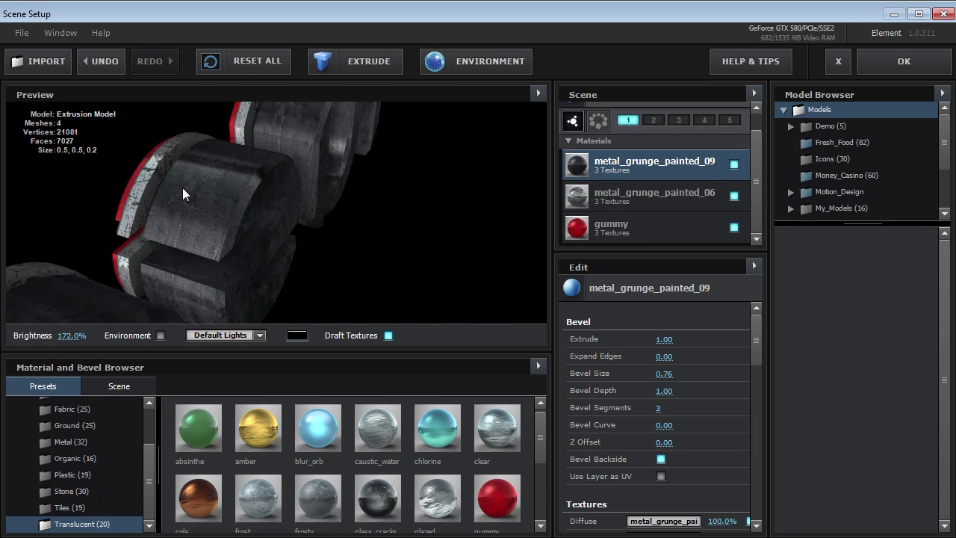
pyautogui.moveTo(107, 239); pyautogui.dragTo(214, 235)
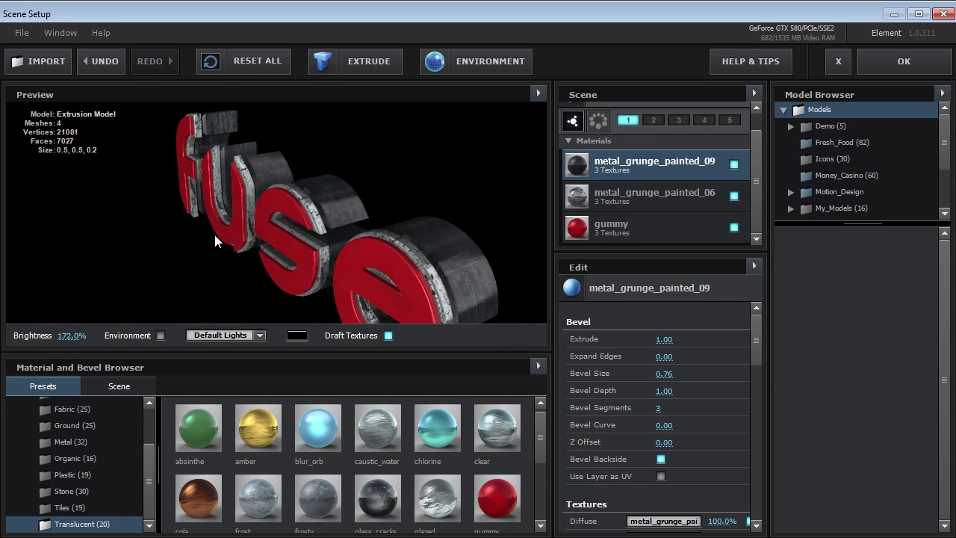
# Accept the scene, set the Multi-Object random rotation to 116°, and reopen Scene Setup
pyautogui.click(896, 70)
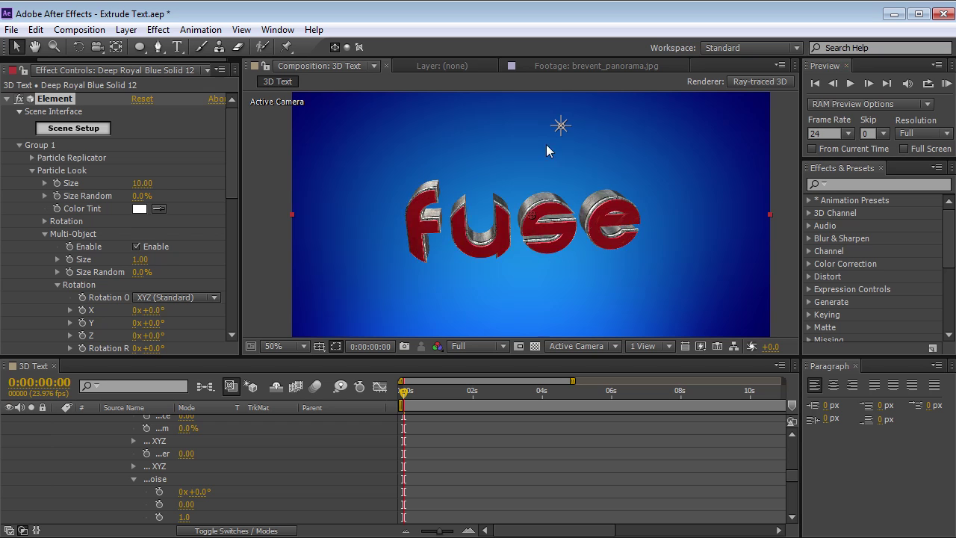
pyautogui.scroll(-3, 223, 191)
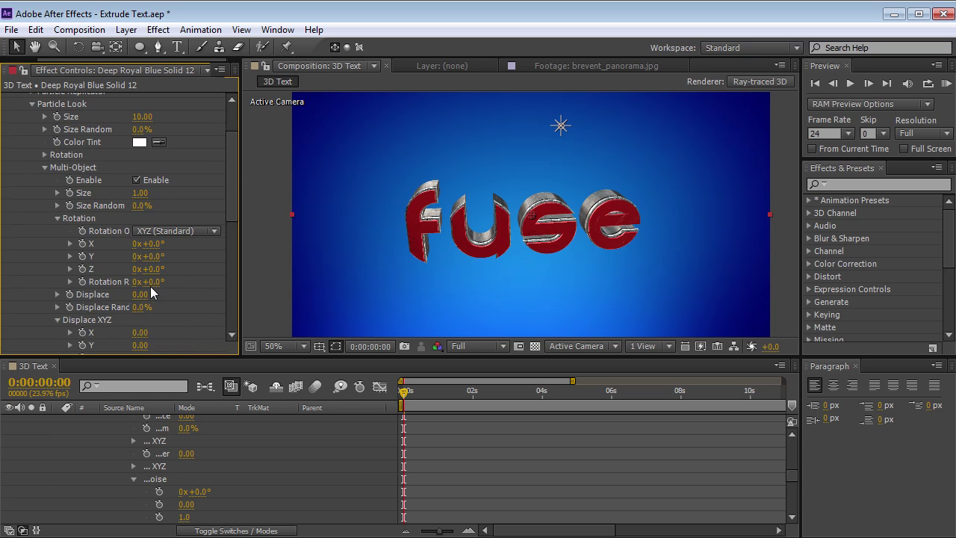
pyautogui.moveTo(157, 280); pyautogui.dragTo(205, 245)
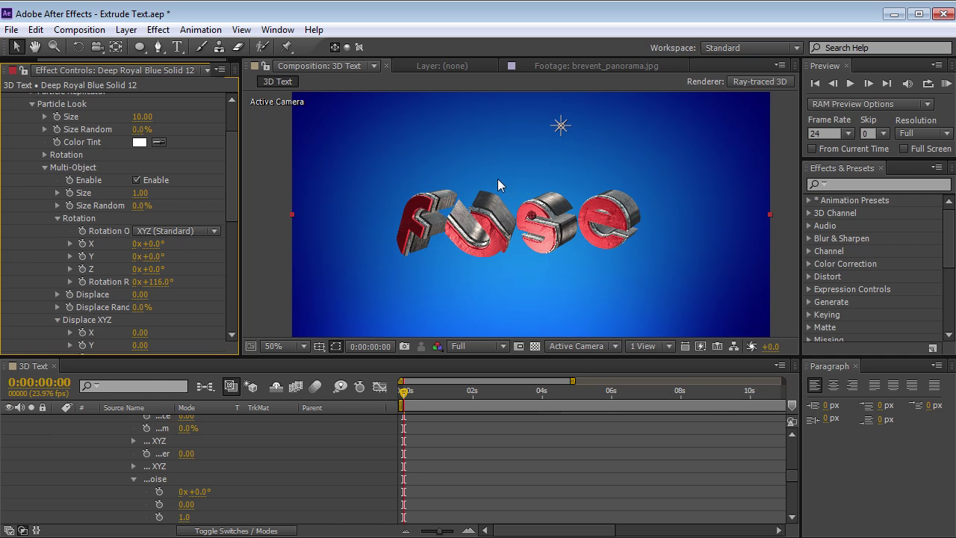
pyautogui.moveTo(232, 206); pyautogui.dragTo(236, 156)
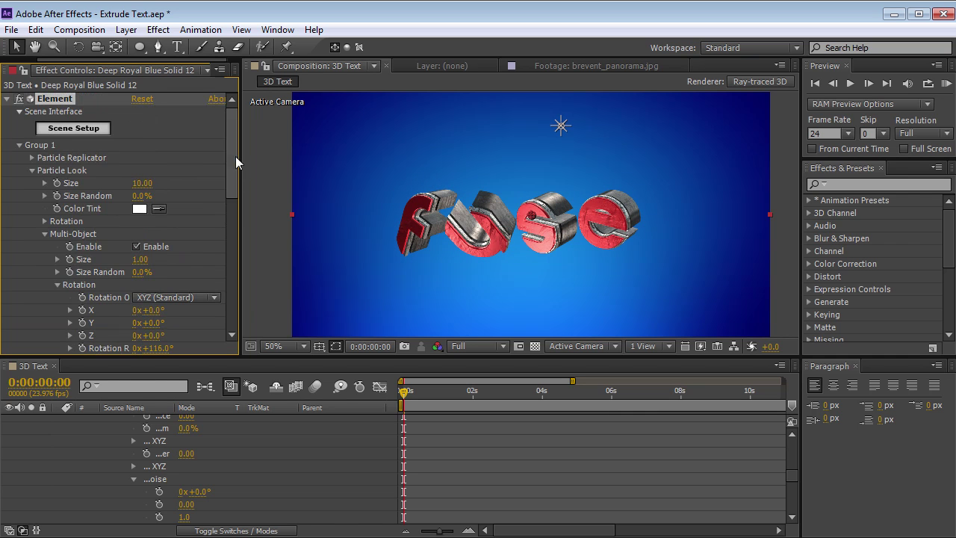
pyautogui.click(74, 129)
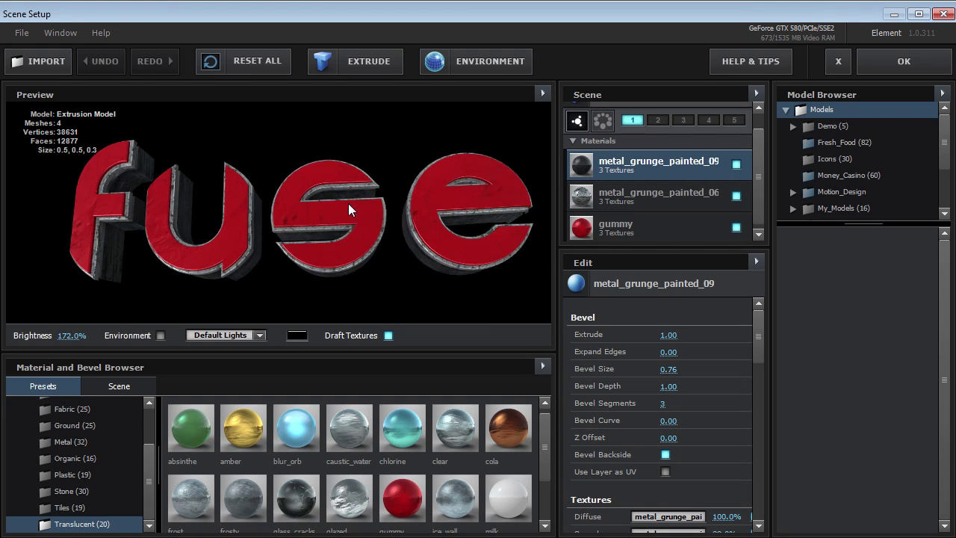
pyautogui.moveTo(757, 199); pyautogui.dragTo(756, 184)
pyautogui.moveTo(320, 237); pyautogui.dragTo(257, 176)
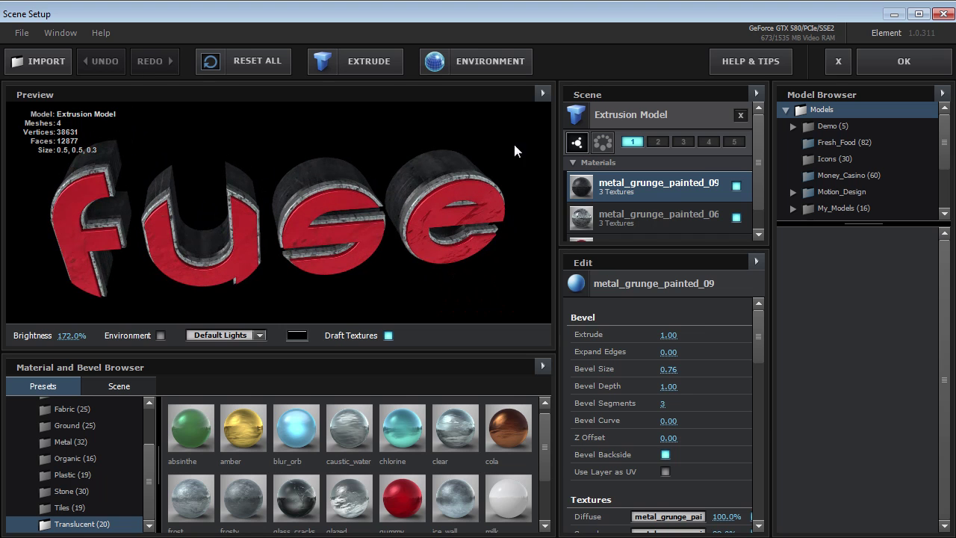
pyautogui.click(622, 118)
pyautogui.rightClick(622, 118)
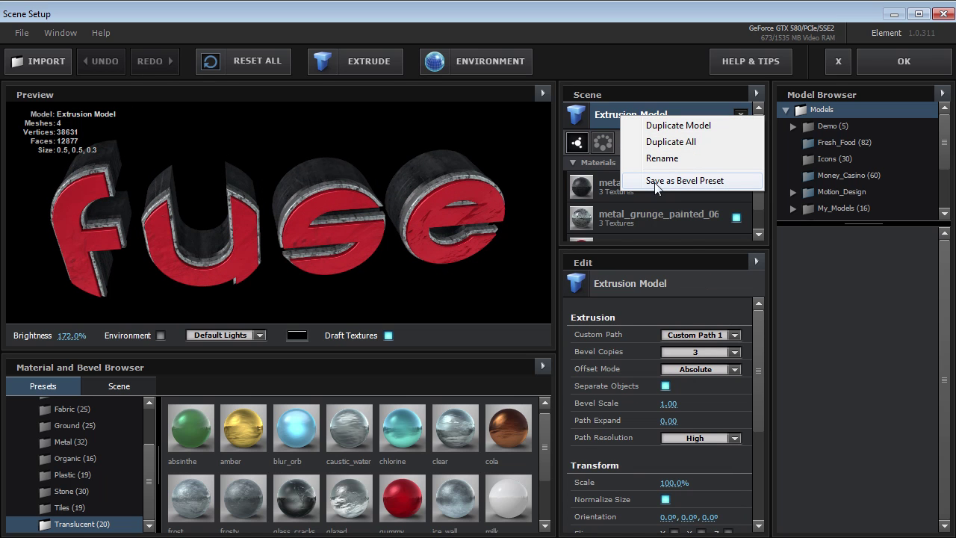
pyautogui.click(685, 182)
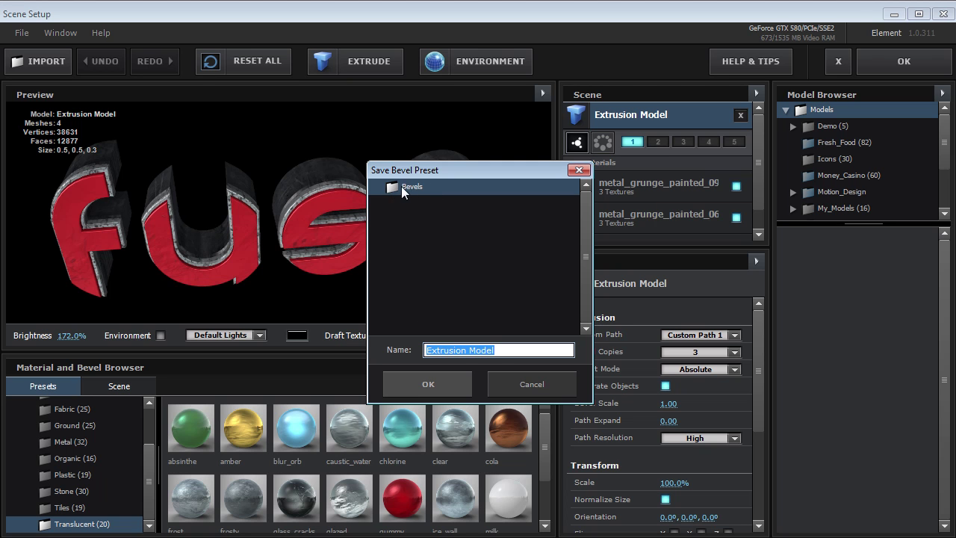
pyautogui.click(531, 384)
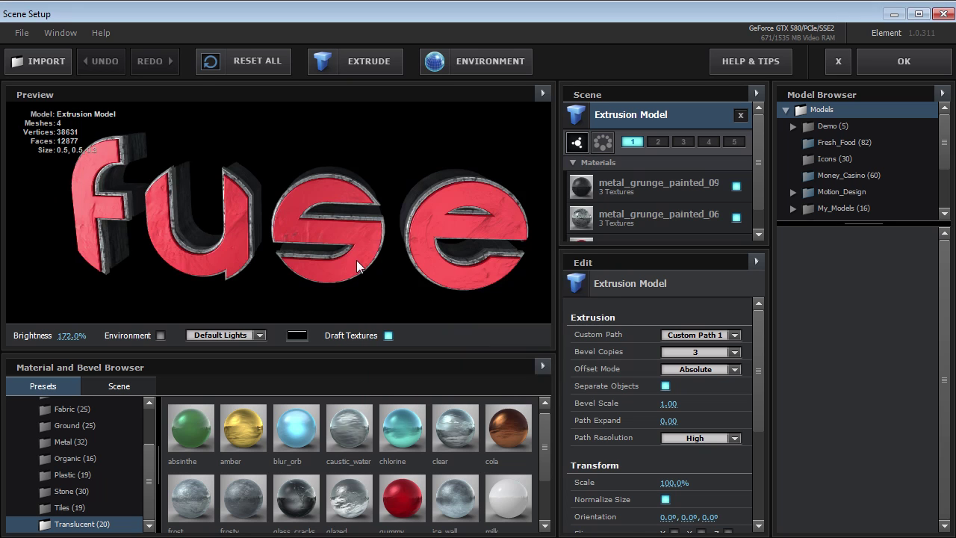
# Browse the Bevels presets and apply the Mirror bevel preset to the fuse letters
pyautogui.moveTo(357, 260); pyautogui.dragTo(213, 229)
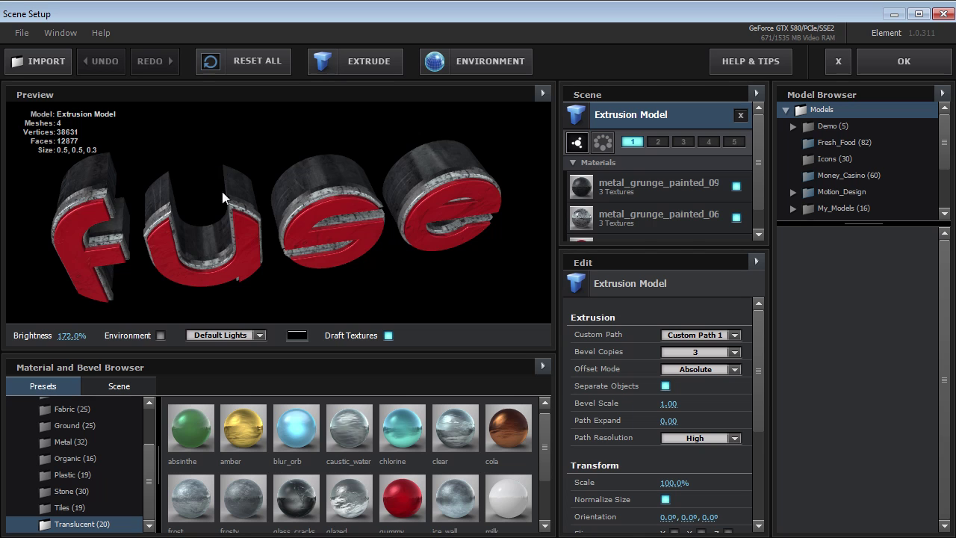
pyautogui.moveTo(222, 191); pyautogui.dragTo(188, 183)
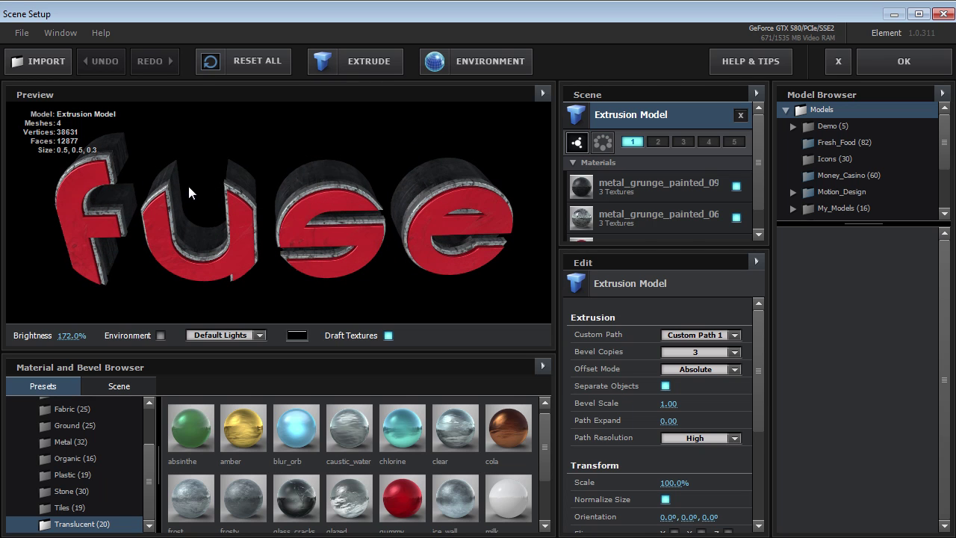
pyautogui.moveTo(153, 466); pyautogui.dragTo(154, 429)
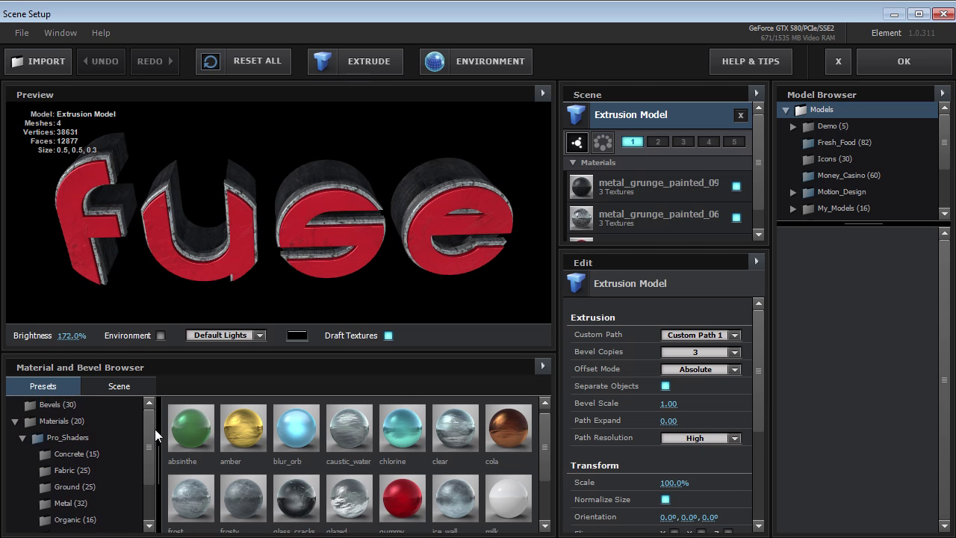
pyautogui.click(43, 405)
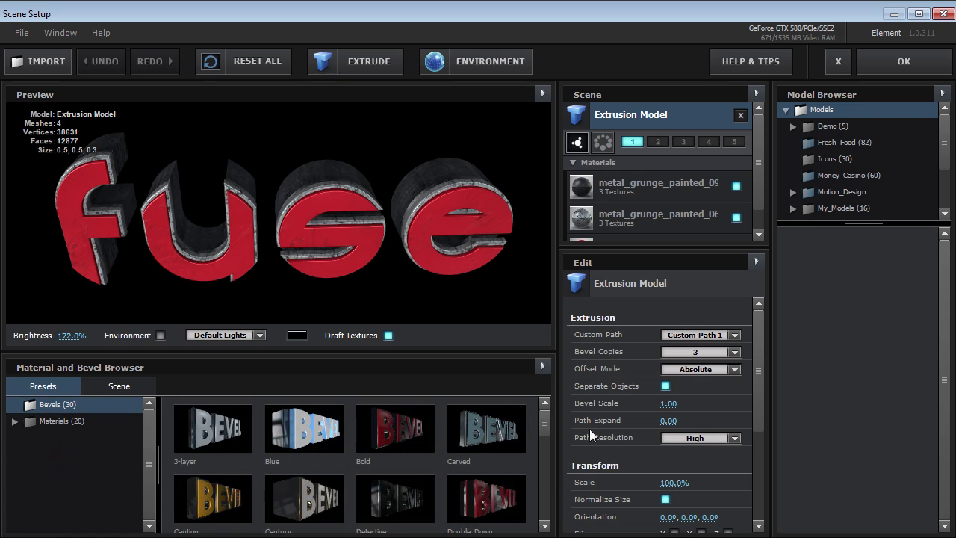
pyautogui.moveTo(545, 418); pyautogui.dragTo(543, 481)
pyautogui.moveTo(336, 185); pyautogui.dragTo(305, 213)
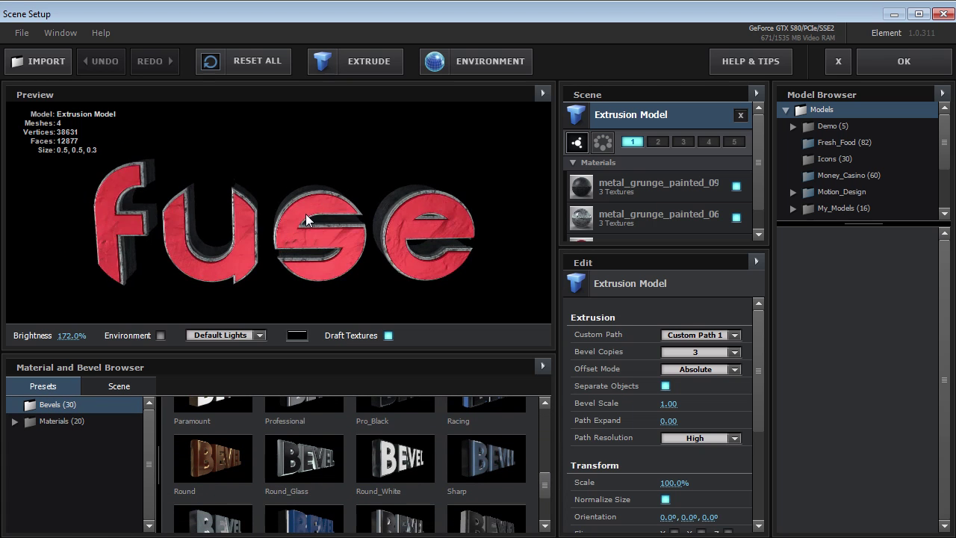
pyautogui.moveTo(543, 478); pyautogui.dragTo(548, 462)
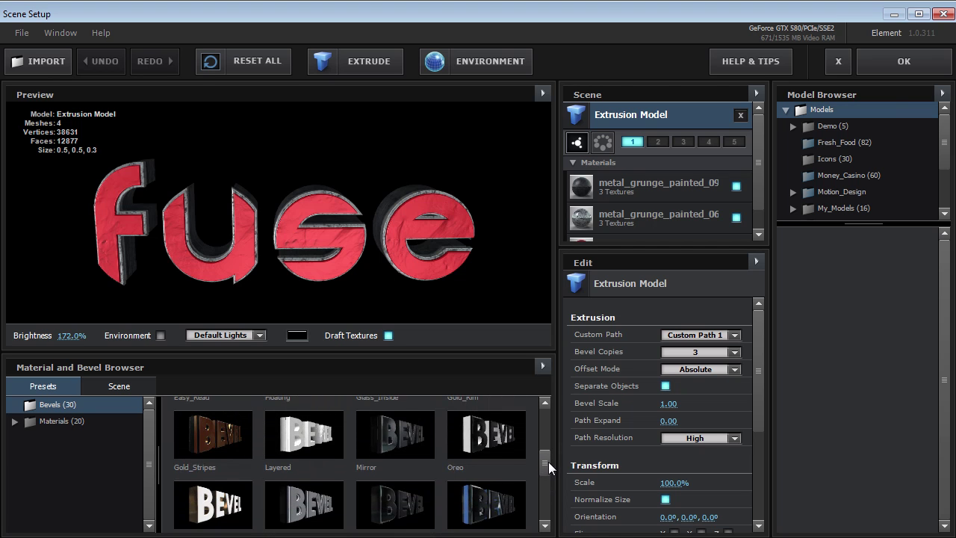
pyautogui.moveTo(392, 445); pyautogui.dragTo(248, 230)
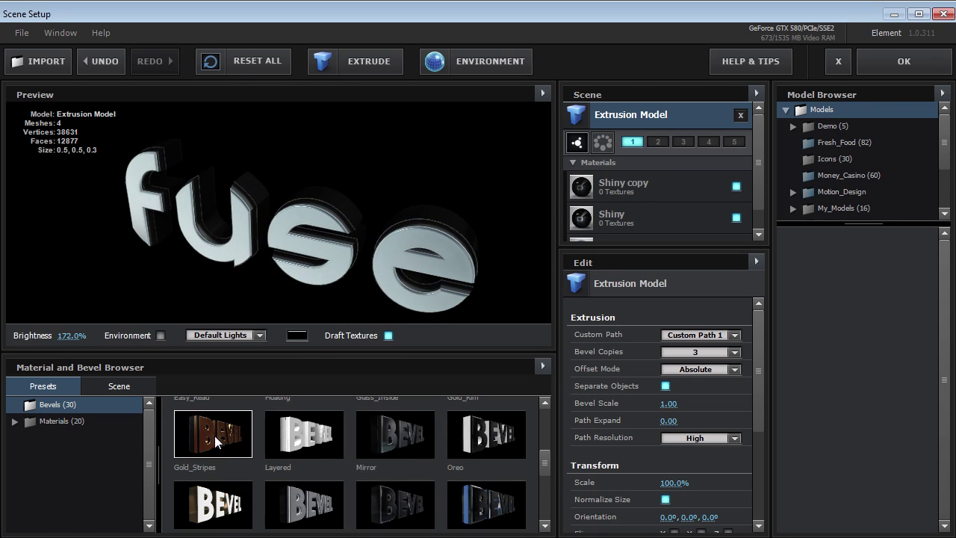
# Show the environment in the preview and view the letters against it from another angle
pyautogui.moveTo(214, 435); pyautogui.dragTo(226, 455)
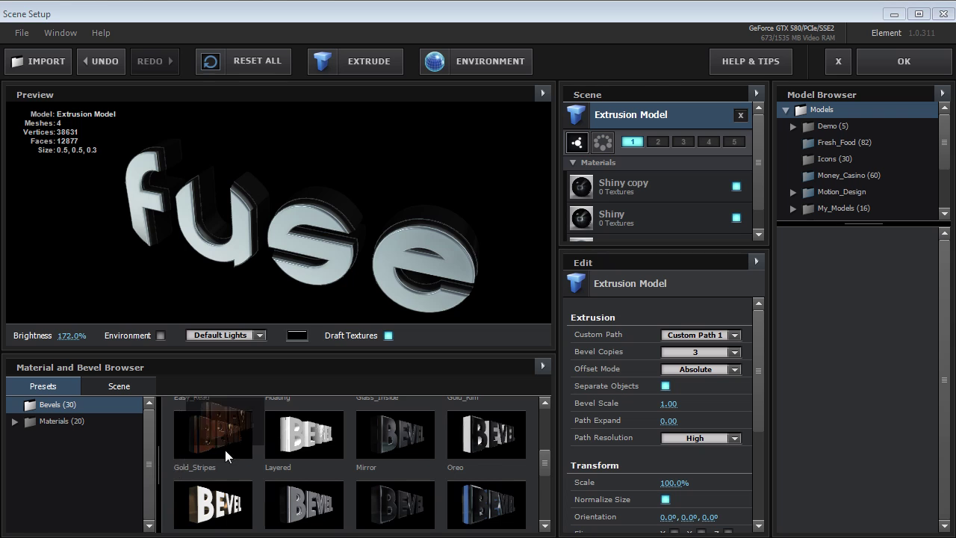
pyautogui.moveTo(235, 246); pyautogui.dragTo(295, 200)
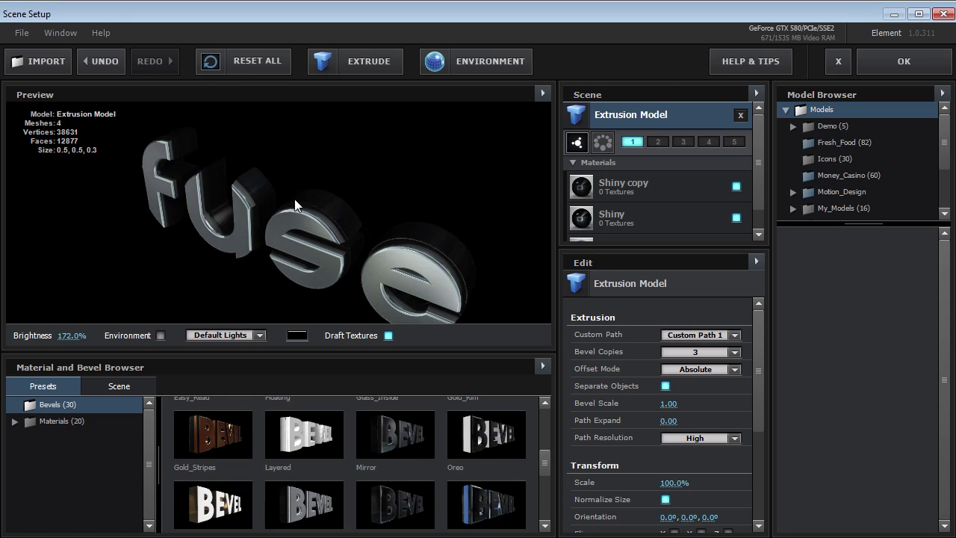
pyautogui.click(160, 336)
pyautogui.moveTo(222, 262); pyautogui.dragTo(203, 314)
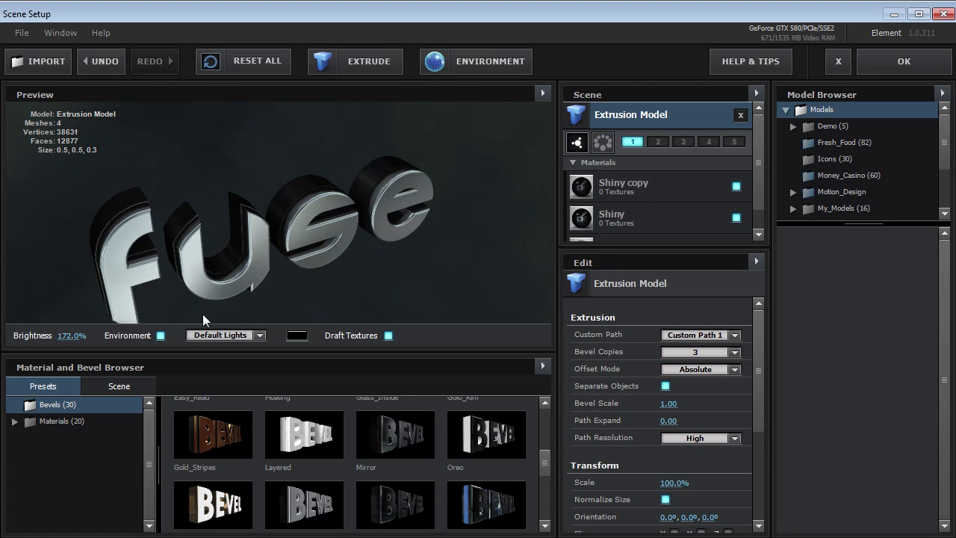
# Apply the amber material from the Translucent presets to the model's second bevel, Shiny
pyautogui.click(63, 425)
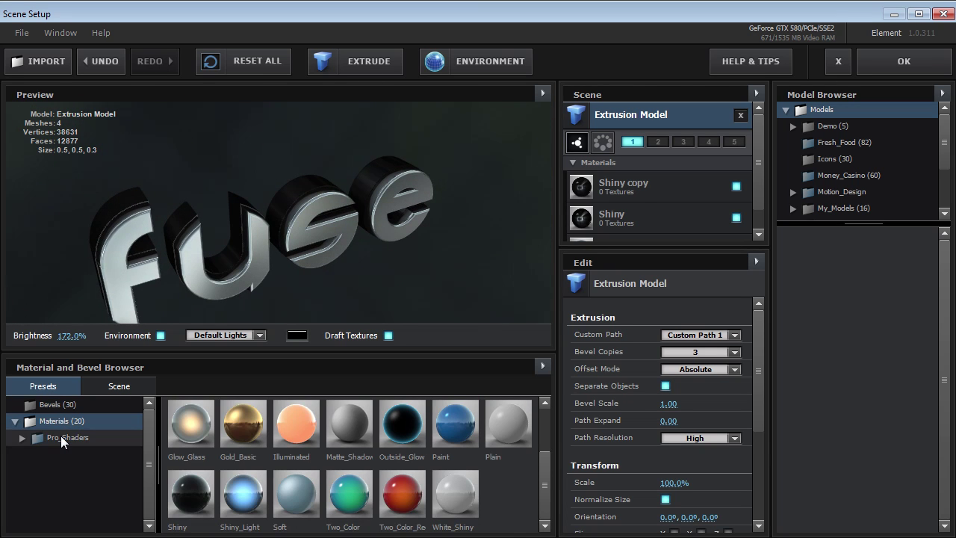
pyautogui.click(61, 437)
pyautogui.moveTo(149, 442); pyautogui.dragTo(145, 482)
pyautogui.click(82, 442)
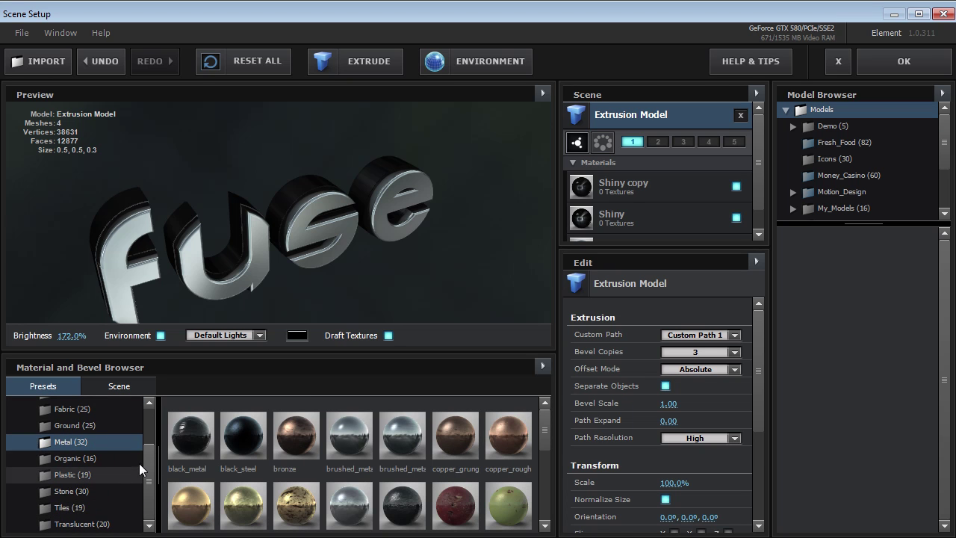
pyautogui.click(79, 524)
pyautogui.moveTo(245, 435); pyautogui.dragTo(637, 215)
pyautogui.moveTo(318, 238); pyautogui.dragTo(317, 214)
# Apply the gummy material to the first bevel, Shiny copy, and enlarge the Scene area to show all three materials
pyautogui.moveTo(387, 501); pyautogui.dragTo(628, 186)
pyautogui.moveTo(652, 245); pyautogui.dragTo(647, 294)
pyautogui.moveTo(246, 217); pyautogui.dragTo(196, 250)
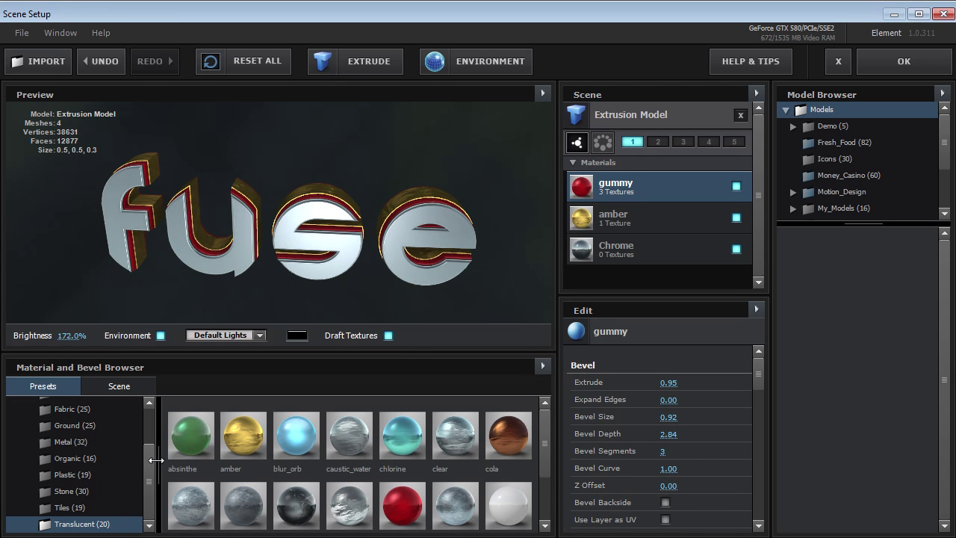
# Replace the amber material with metal_bumpy from the Metal presets and inspect the letters from the side
pyautogui.click(112, 442)
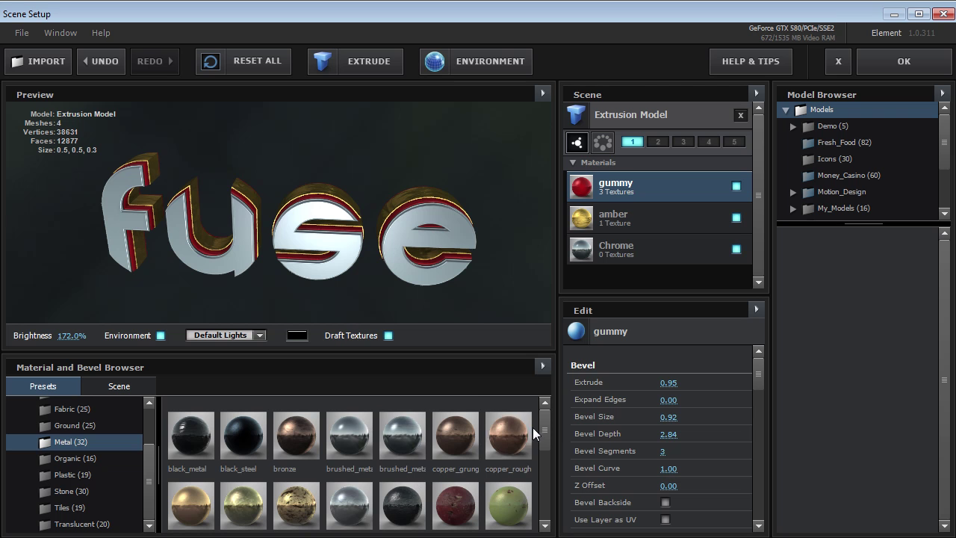
pyautogui.moveTo(409, 511); pyautogui.dragTo(620, 218)
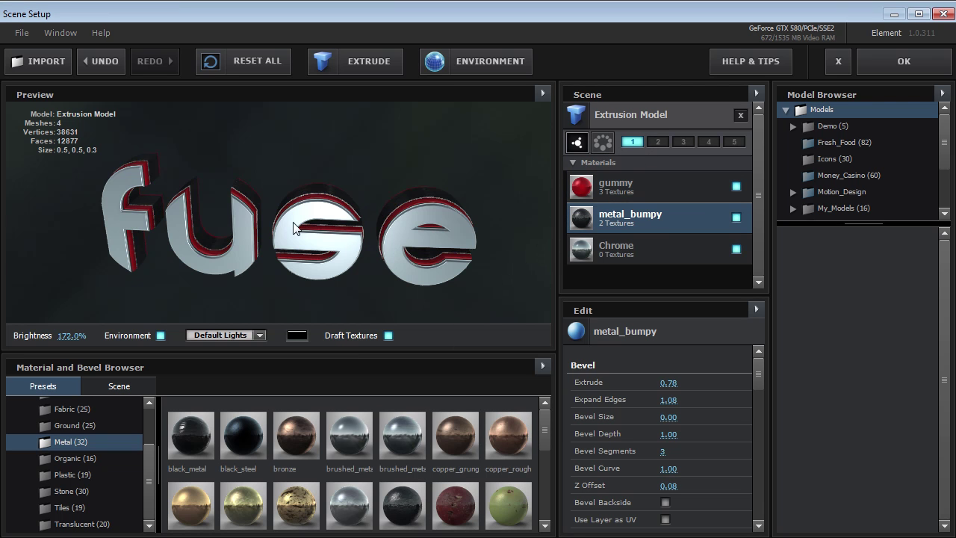
pyautogui.moveTo(329, 224); pyautogui.dragTo(327, 194)
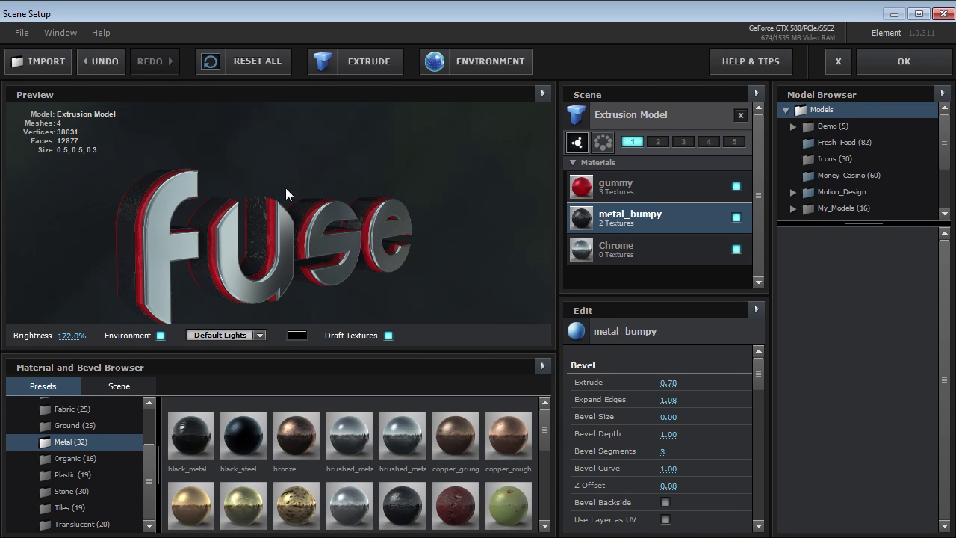
# Return to the Bevels presets and apply a white-faced preset with Gold_Basic sides to the letters
pyautogui.scroll(2, 147, 469)
pyautogui.click(71, 404)
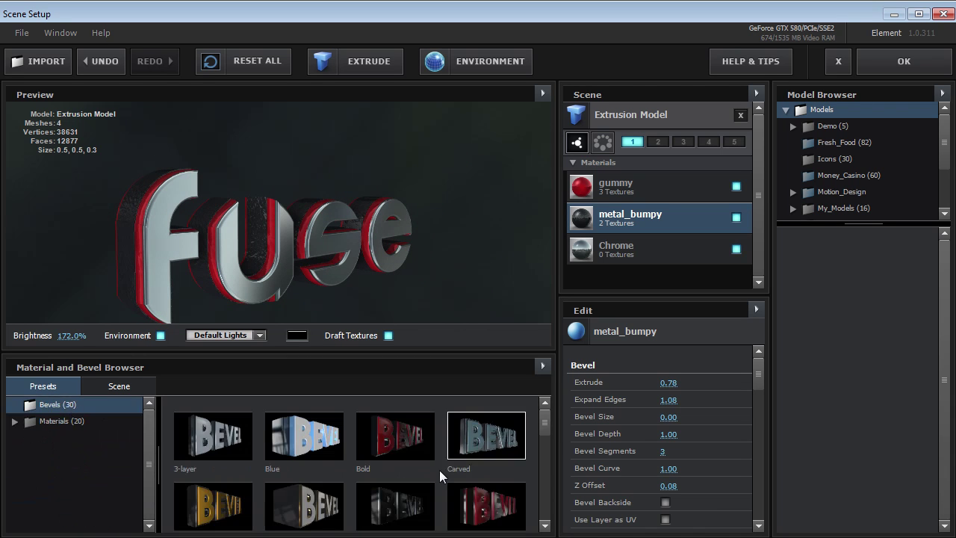
pyautogui.moveTo(547, 426); pyautogui.dragTo(547, 450)
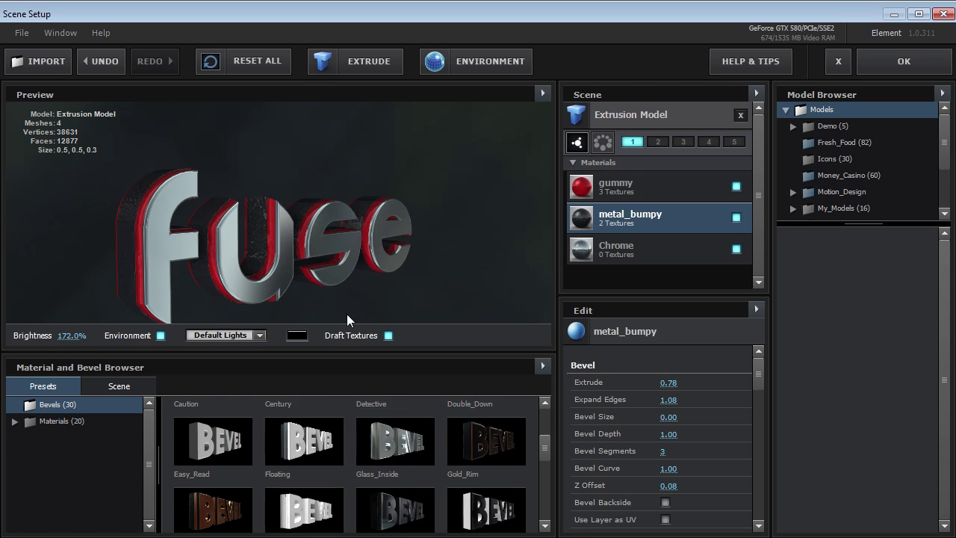
pyautogui.moveTo(346, 314); pyautogui.dragTo(275, 270)
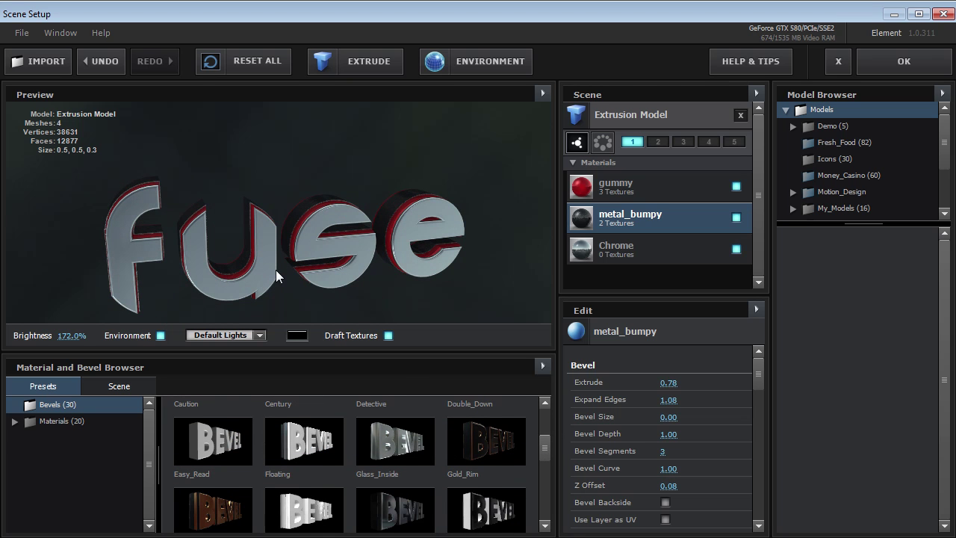
pyautogui.scroll(-4, 307, 453)
pyautogui.moveTo(327, 464); pyautogui.dragTo(262, 282)
pyautogui.moveTo(346, 242); pyautogui.dragTo(255, 241)
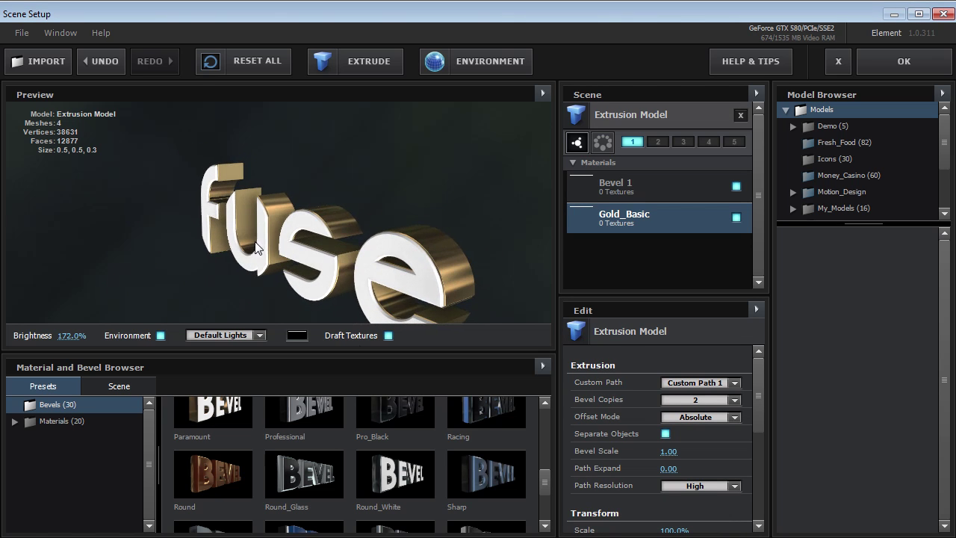
# Try the Round_White bevel preset on the letters, and replace it with the Universal preset
pyautogui.moveTo(394, 472); pyautogui.dragTo(362, 255)
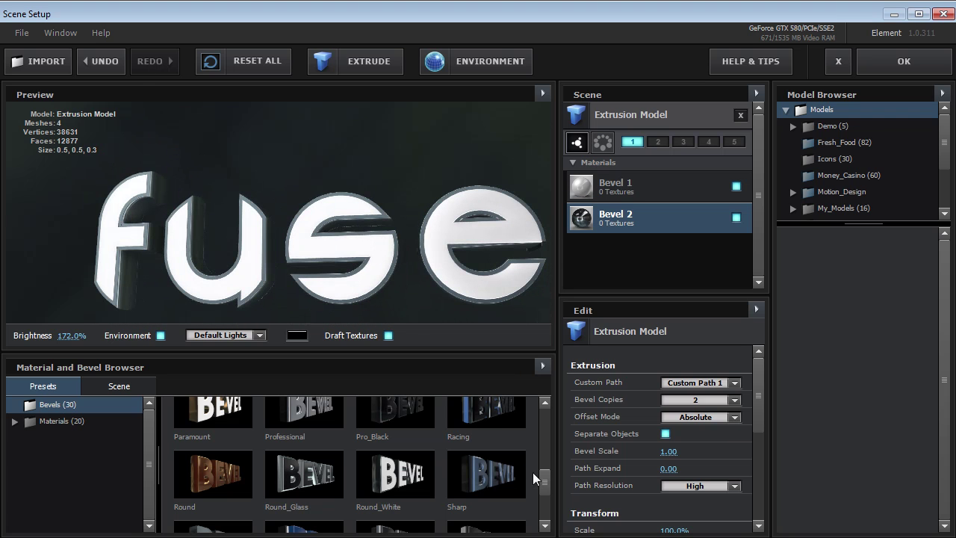
pyautogui.scroll(-3, 545, 492)
pyautogui.moveTo(321, 490); pyautogui.dragTo(230, 229)
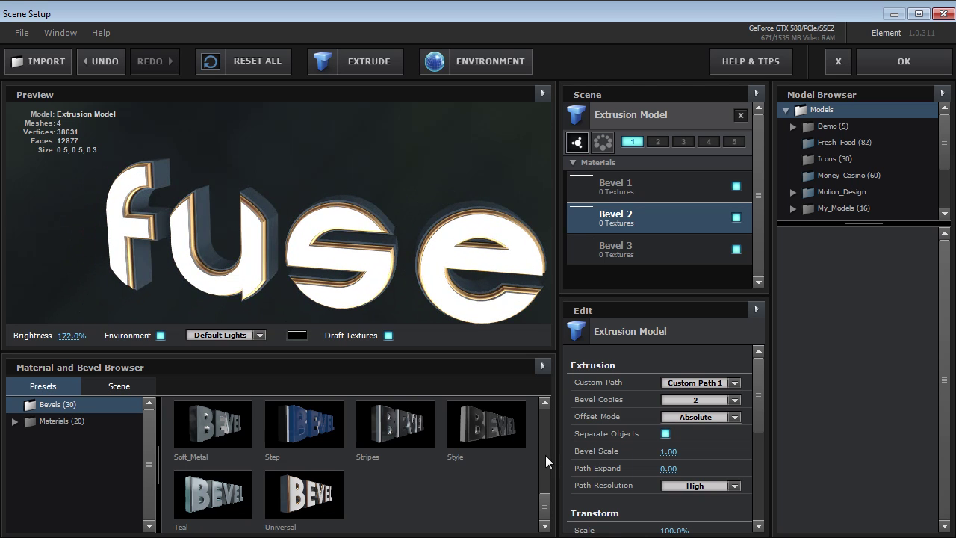
# Try the Gold_Rim bevel preset on the letters, and replace it with a black-faced preset that uses Shiny and Chrome materials
pyautogui.scroll(5, 548, 441)
pyautogui.click(479, 436)
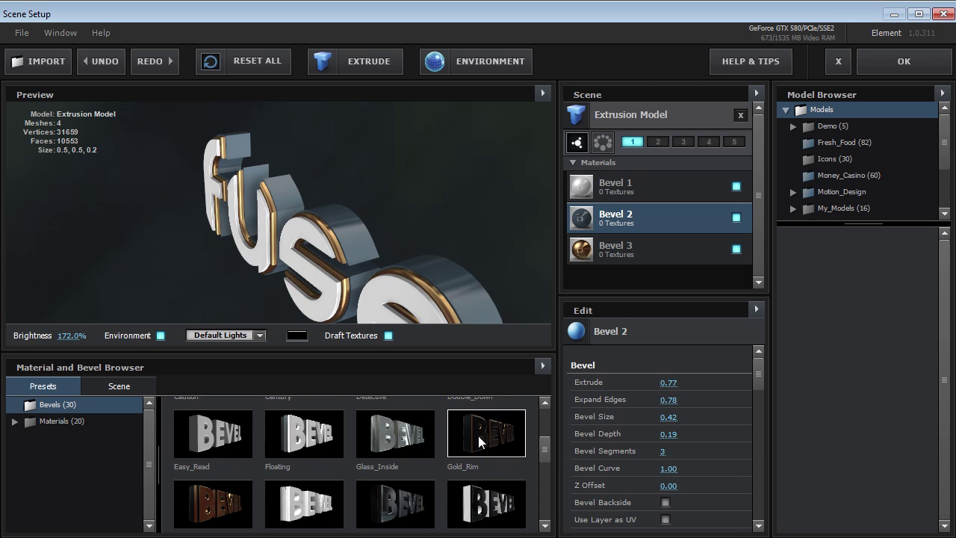
pyautogui.moveTo(478, 436); pyautogui.dragTo(334, 271)
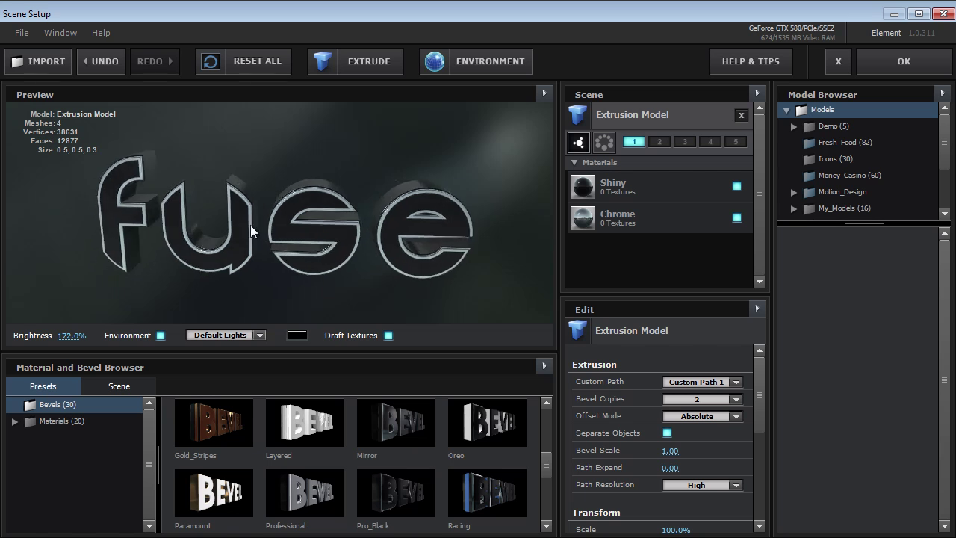
# Change the scene's environment map from the default to Studio
pyautogui.click(472, 60)
pyautogui.moveTo(487, 162); pyautogui.dragTo(713, 119)
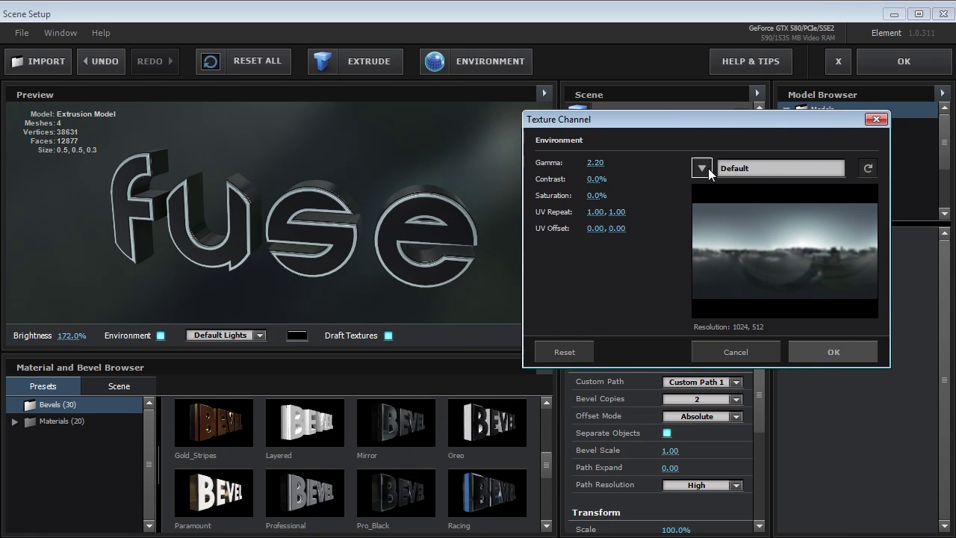
pyautogui.click(701, 168)
pyautogui.click(731, 420)
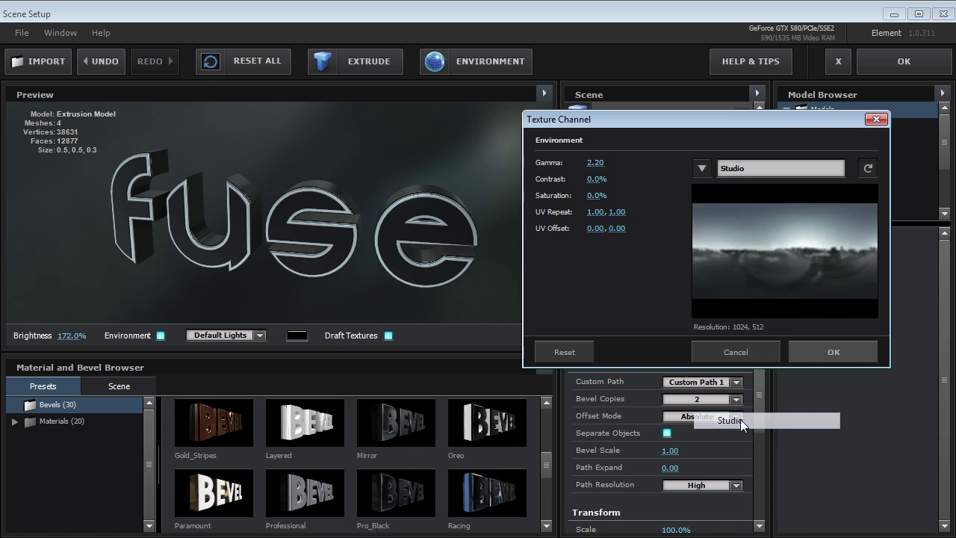
pyautogui.click(793, 355)
# Inspect the letters' reflections from the side and hide the environment background in the preview
pyautogui.moveTo(285, 244); pyautogui.dragTo(134, 308)
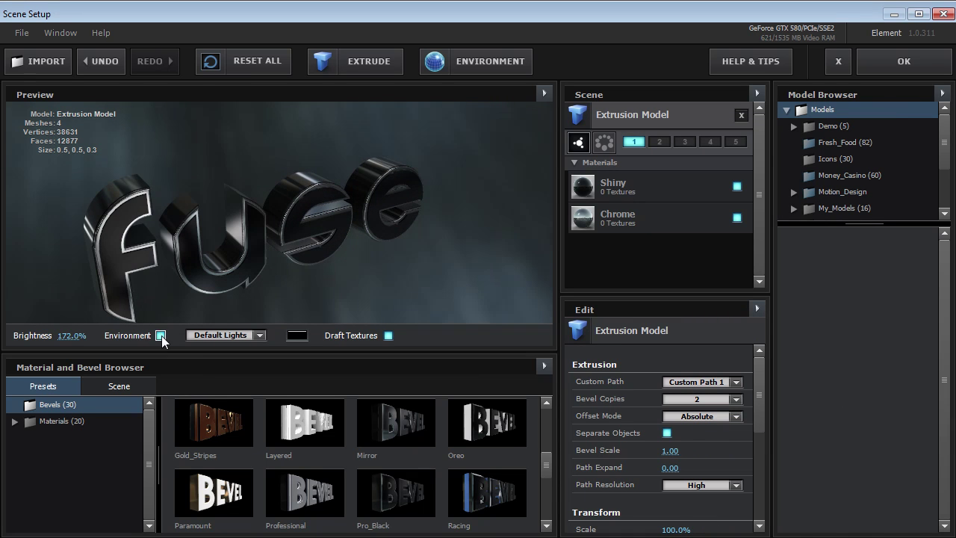
pyautogui.click(160, 335)
pyautogui.moveTo(269, 252); pyautogui.dragTo(218, 240)
# Try the Garage and Shop environment maps on the letters, and apply the Garden map
pyautogui.click(476, 62)
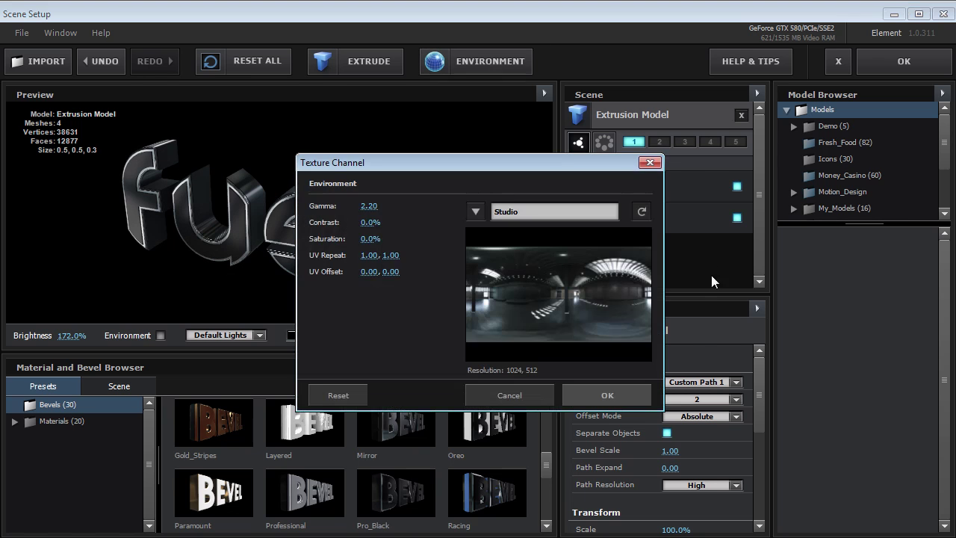
pyautogui.moveTo(520, 165); pyautogui.dragTo(722, 144)
pyautogui.click(678, 202)
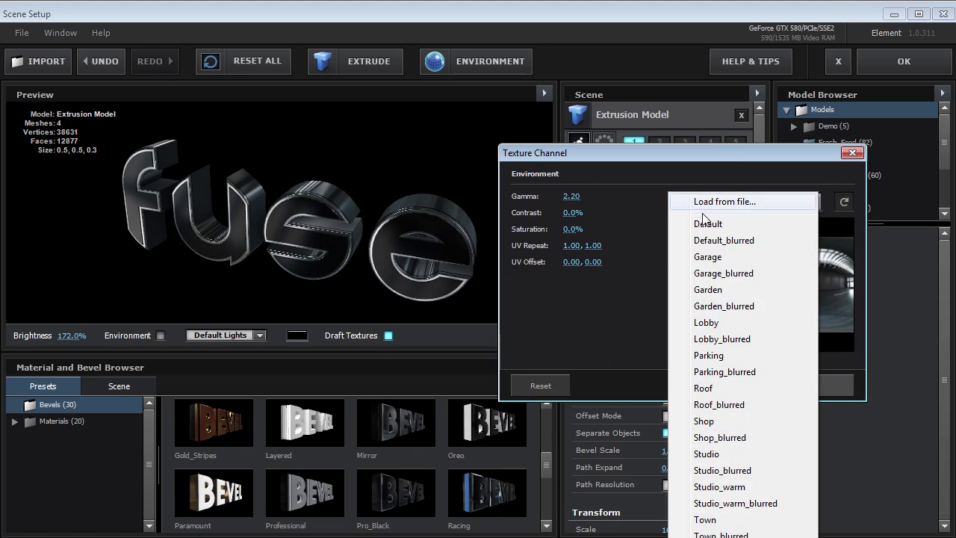
pyautogui.click(713, 257)
pyautogui.click(679, 201)
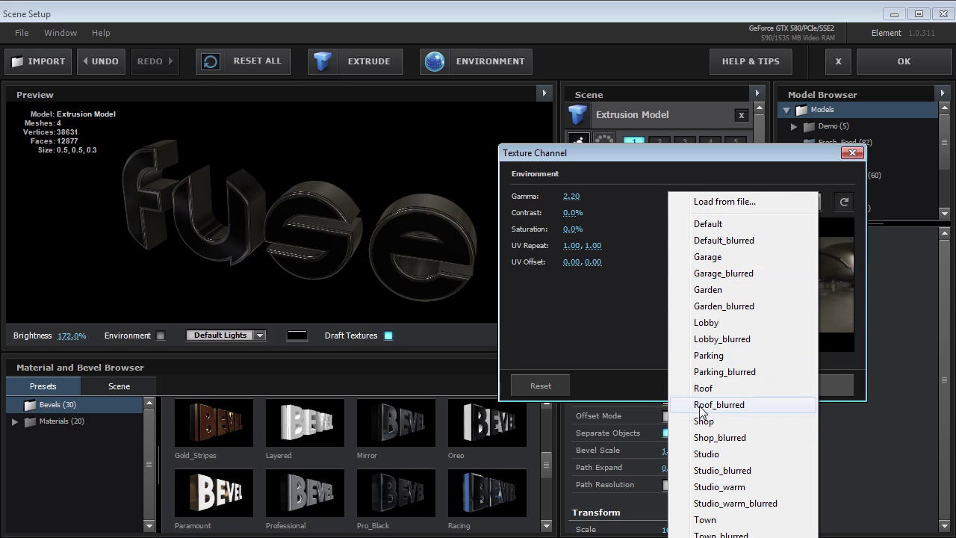
pyautogui.click(702, 418)
pyautogui.click(679, 202)
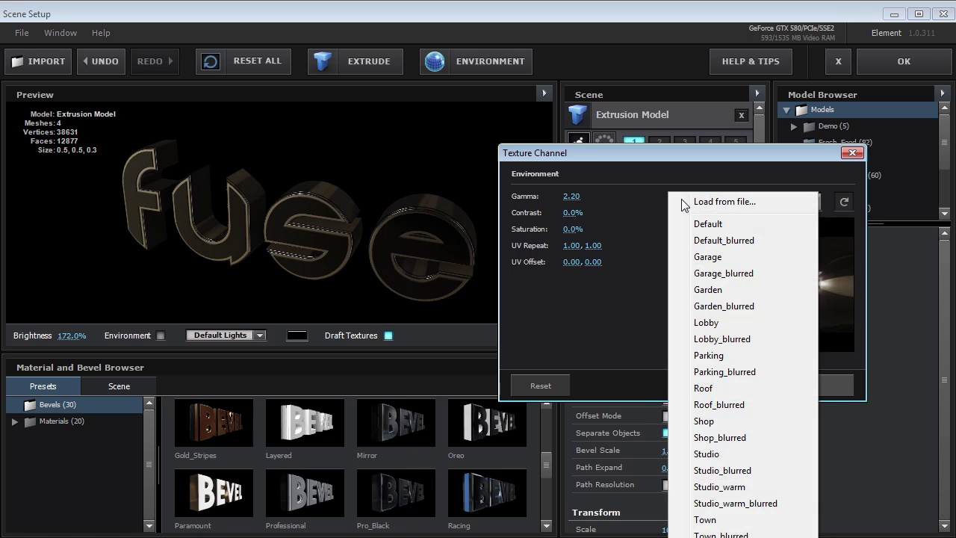
pyautogui.click(709, 290)
pyautogui.click(797, 385)
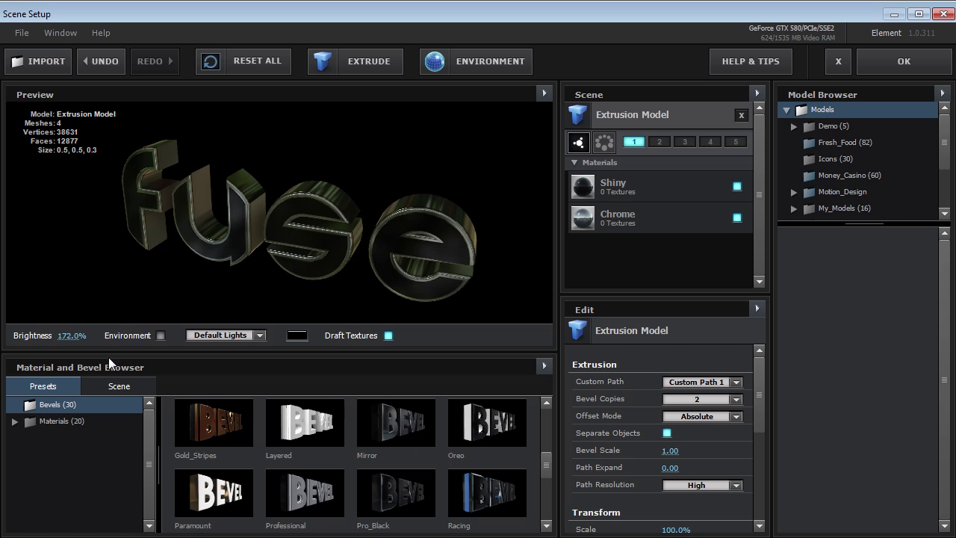
# Show the Garden environment behind the letters, examine it from another angle, and hide the background again
pyautogui.click(160, 335)
pyautogui.moveTo(224, 248); pyautogui.dragTo(133, 312)
pyautogui.click(160, 335)
pyautogui.moveTo(230, 217)
pyautogui.mouseDown()
pyautogui.moveTo(294, 218)
pyautogui.moveTo(223, 219)
pyautogui.mouseUp()
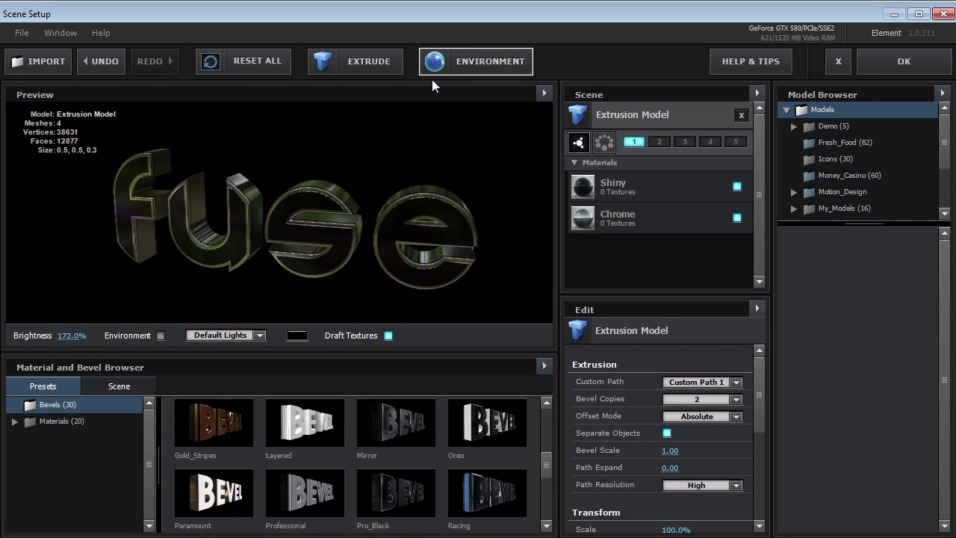
# Switch the environment map to Town and inspect its reflections on the letters
pyautogui.click(455, 69)
pyautogui.click(477, 213)
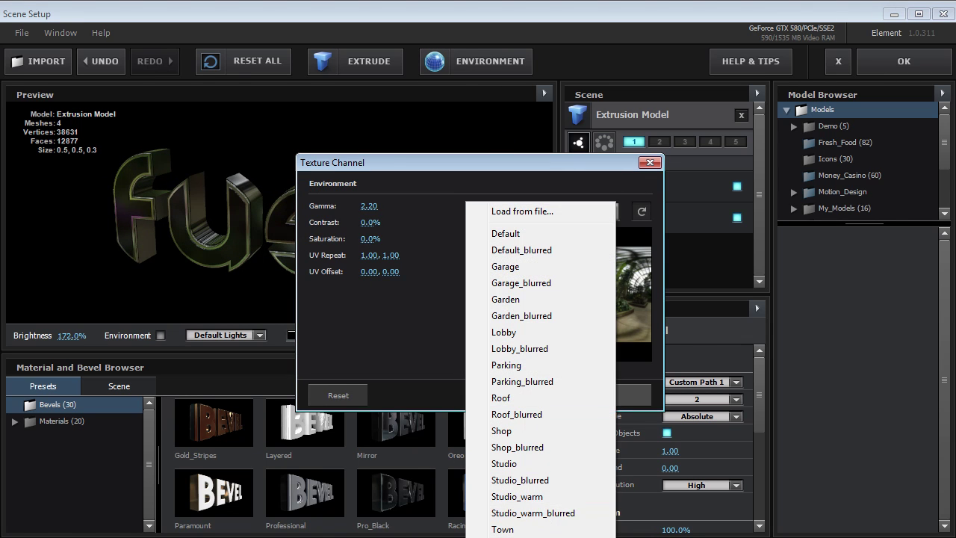
pyautogui.click(515, 529)
pyautogui.click(608, 395)
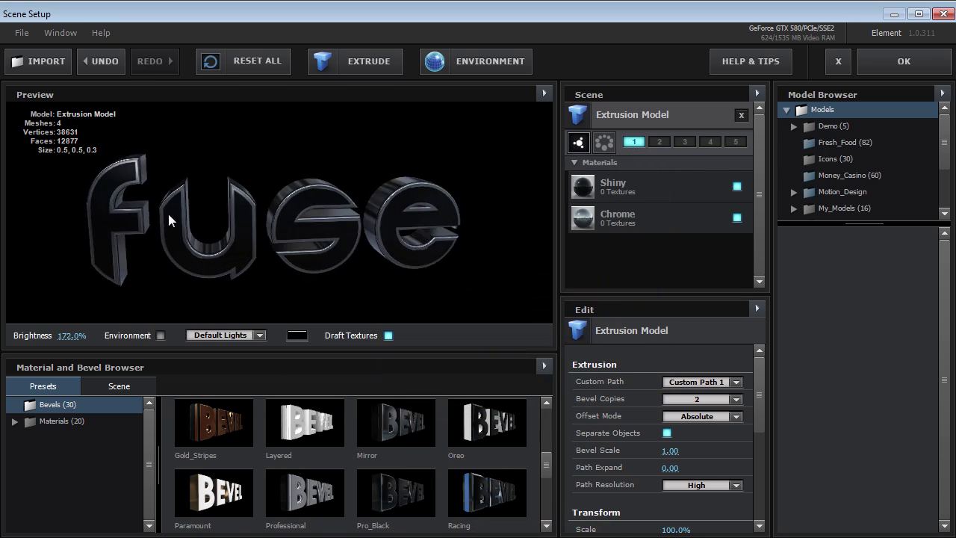
pyautogui.moveTo(167, 210); pyautogui.dragTo(341, 208)
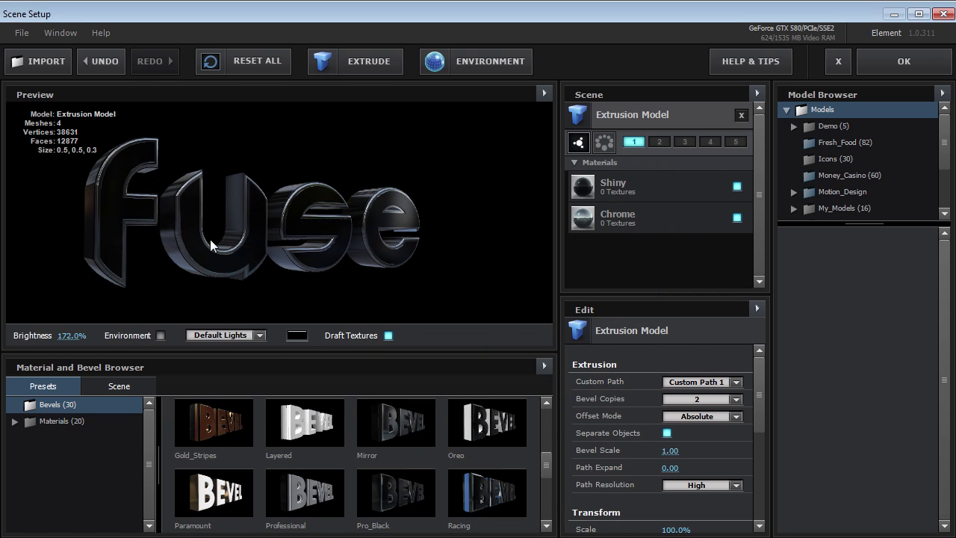
# Compare the letters' reflections with the Town background shown and hidden, viewing them from several angles
pyautogui.click(158, 337)
pyautogui.moveTo(272, 226); pyautogui.dragTo(183, 233)
pyautogui.click(163, 336)
pyautogui.click(160, 335)
pyautogui.moveTo(310, 188); pyautogui.dragTo(289, 219)
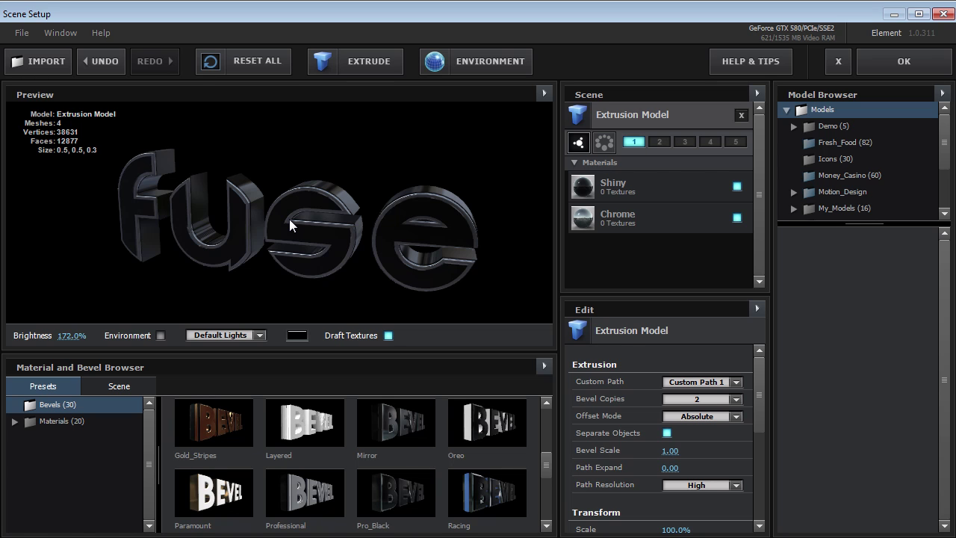
pyautogui.moveTo(341, 195); pyautogui.dragTo(264, 217)
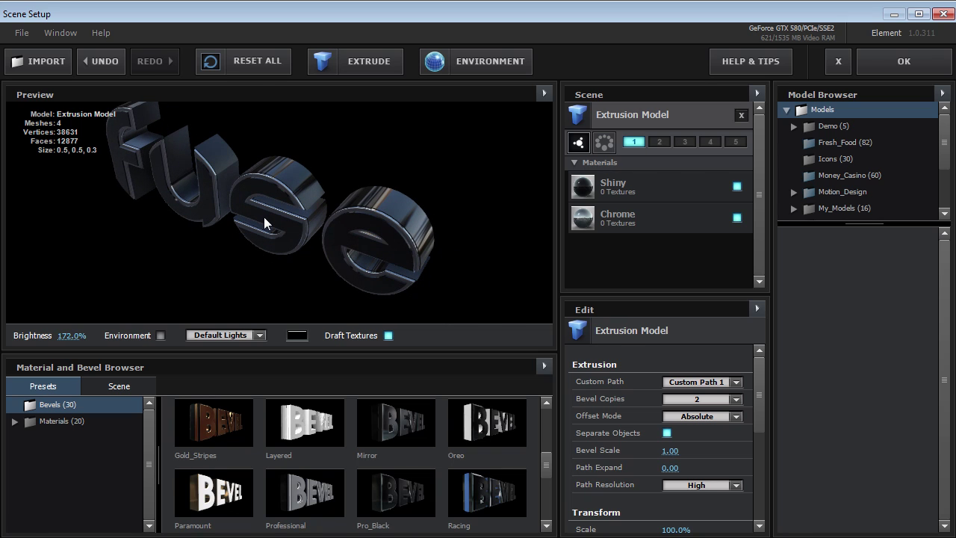